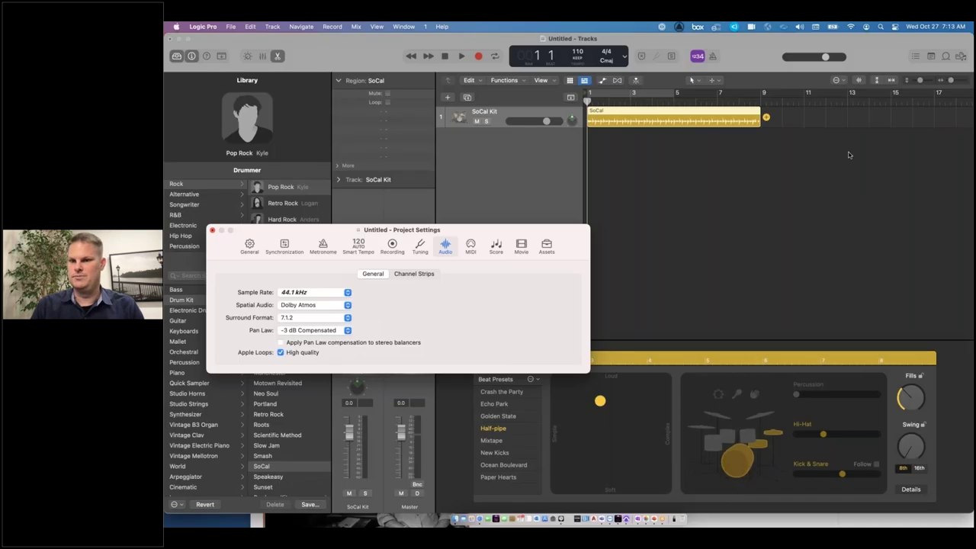
- Set the project's audio sample rate to 48 kHz, keeping Dolby Atmos as spatial audio, and close the project settings
key(super+w)
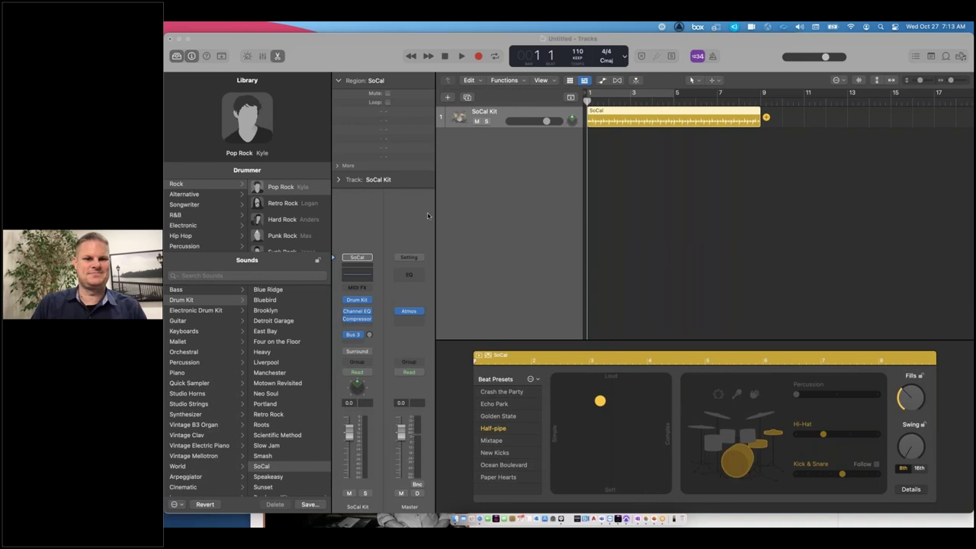
key(alt+p)
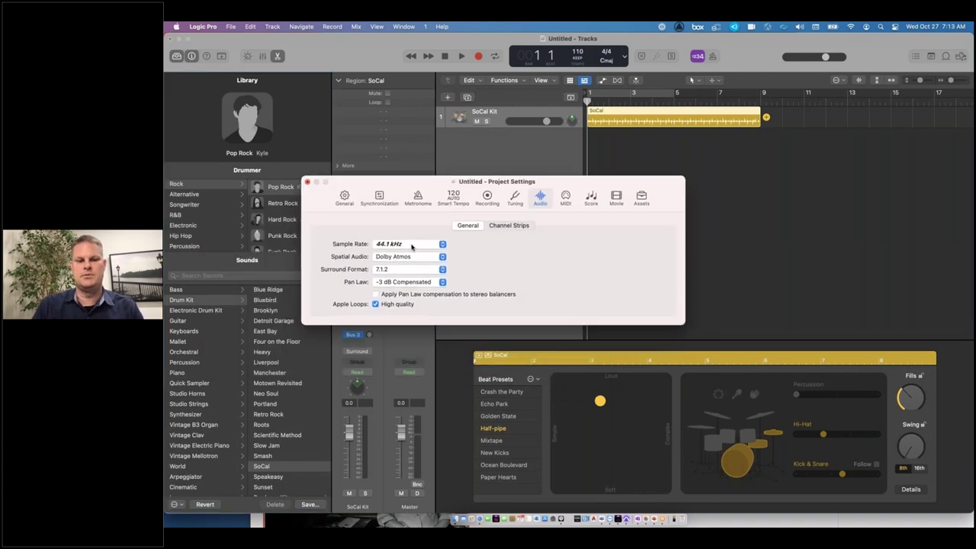
click(416, 244)
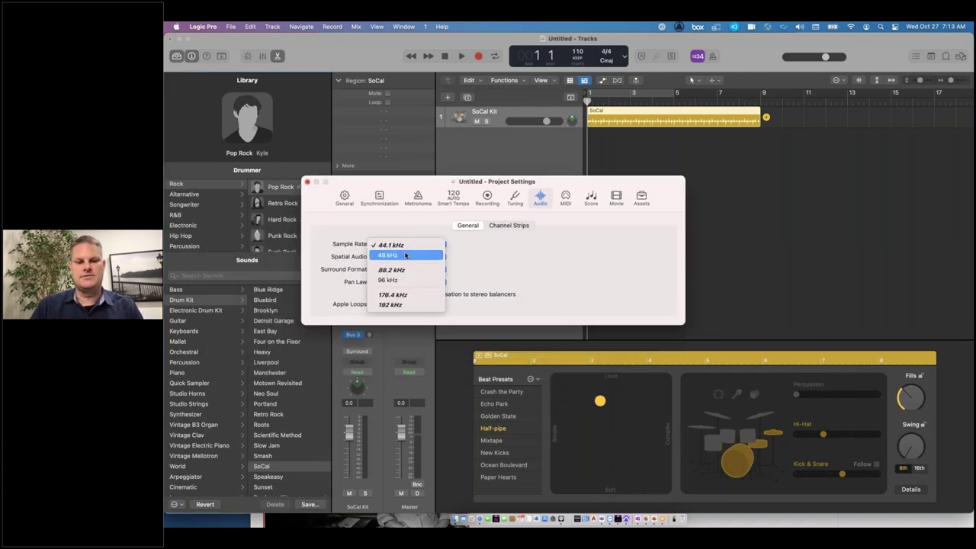
click(405, 256)
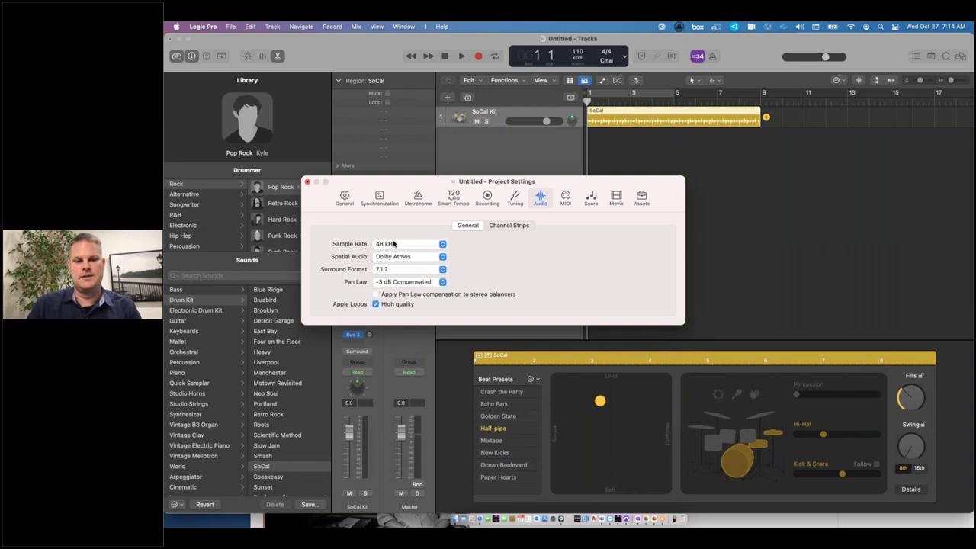
click(395, 245)
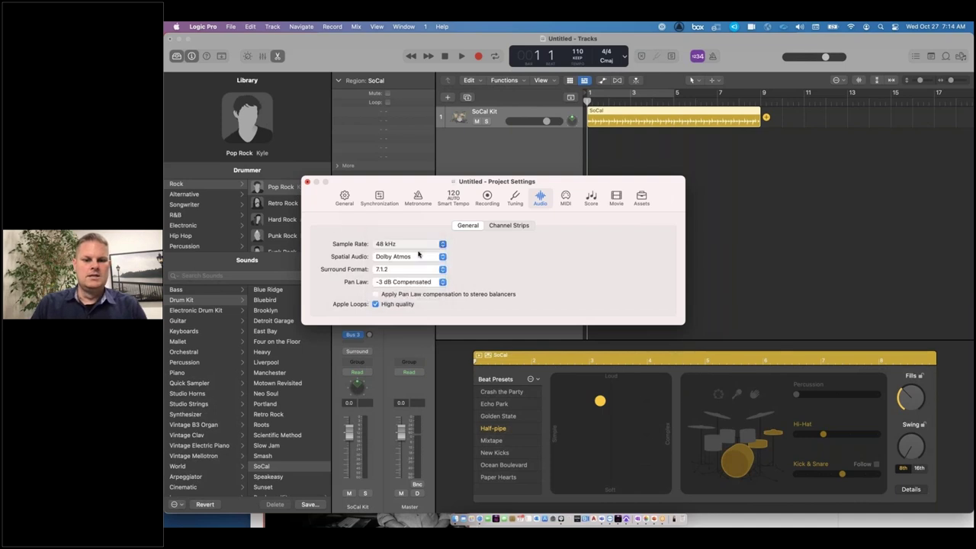
key(Escape)
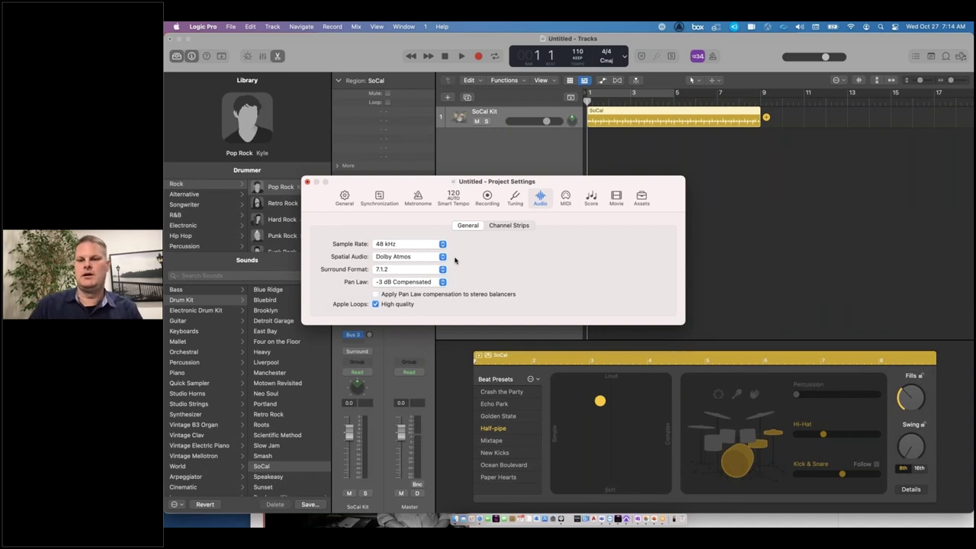
click(307, 183)
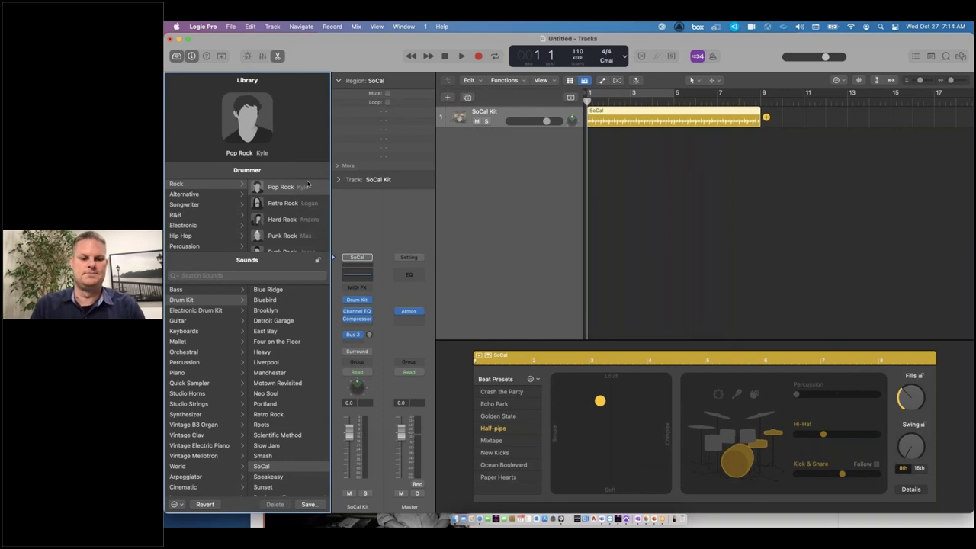
- Play a short stretch from the beginning of the SoCal drum region, then stop playback
click(637, 130)
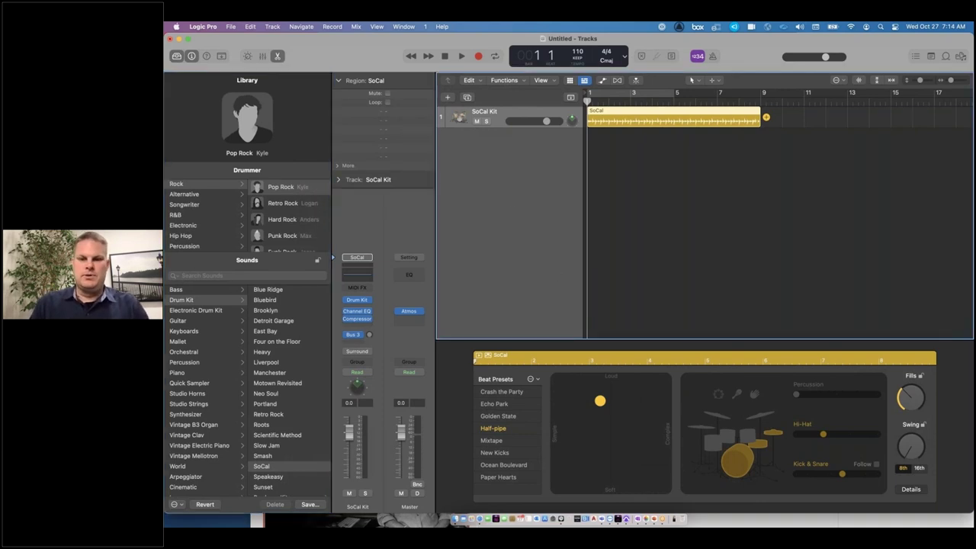
key(space)
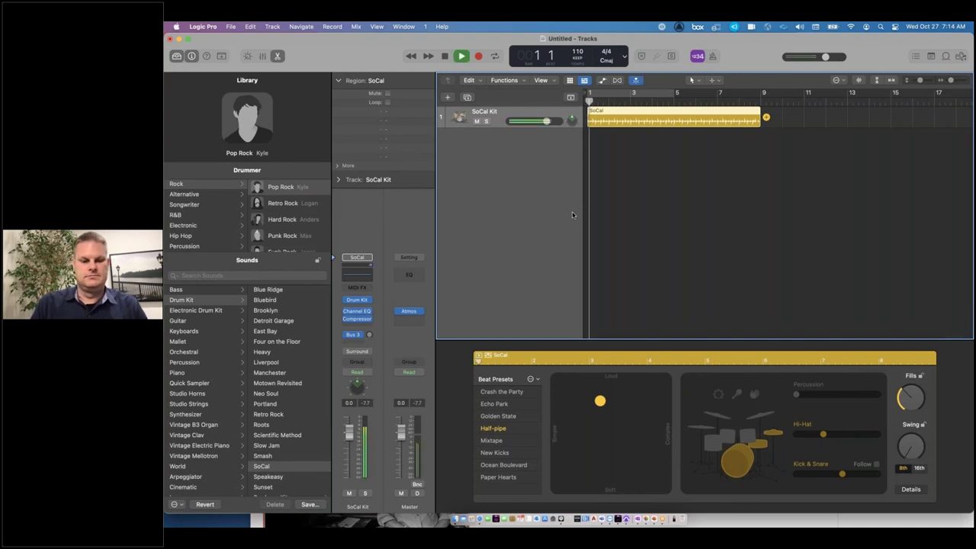
key(space)
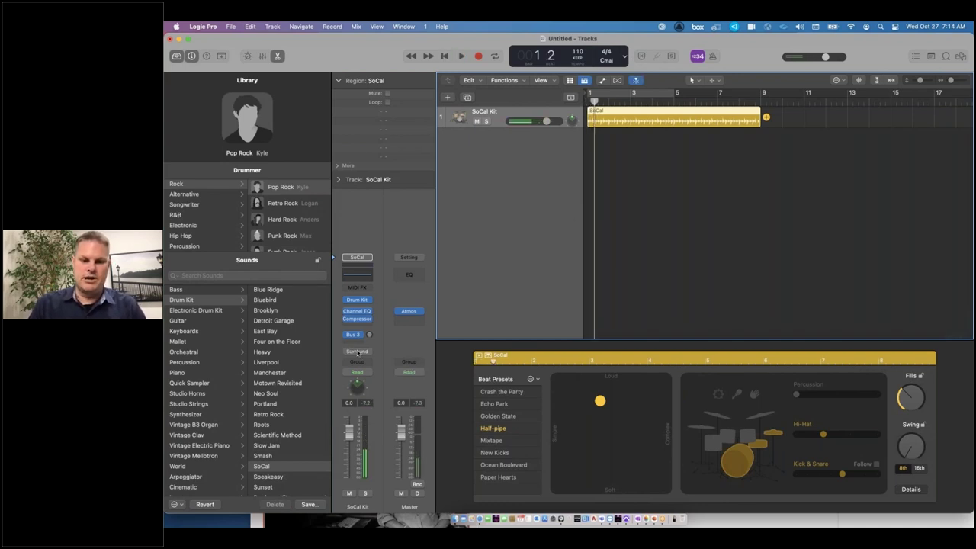
- Keep SoCal Kit's output on Surround, open its Surround Panner and pan it to about -25° with about 0.17 diversity
click(356, 352)
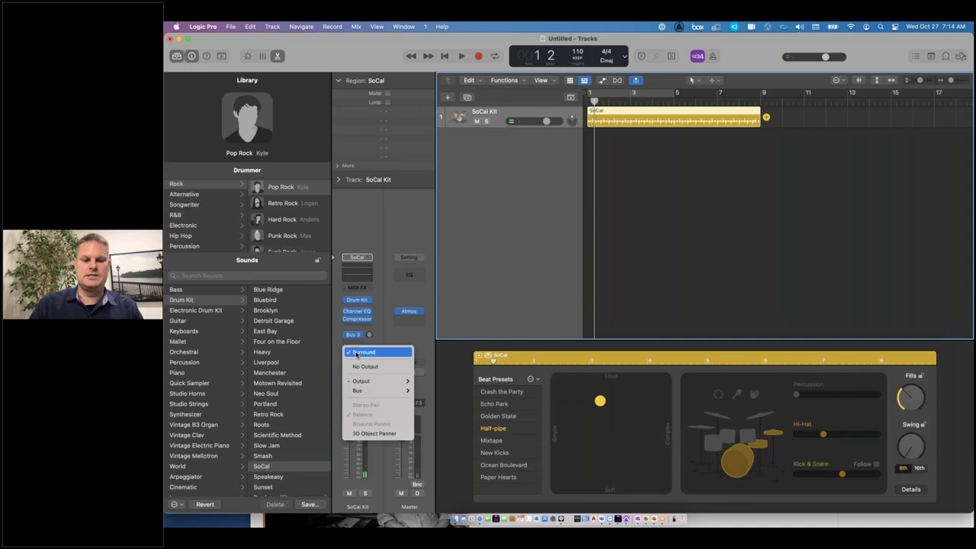
click(356, 352)
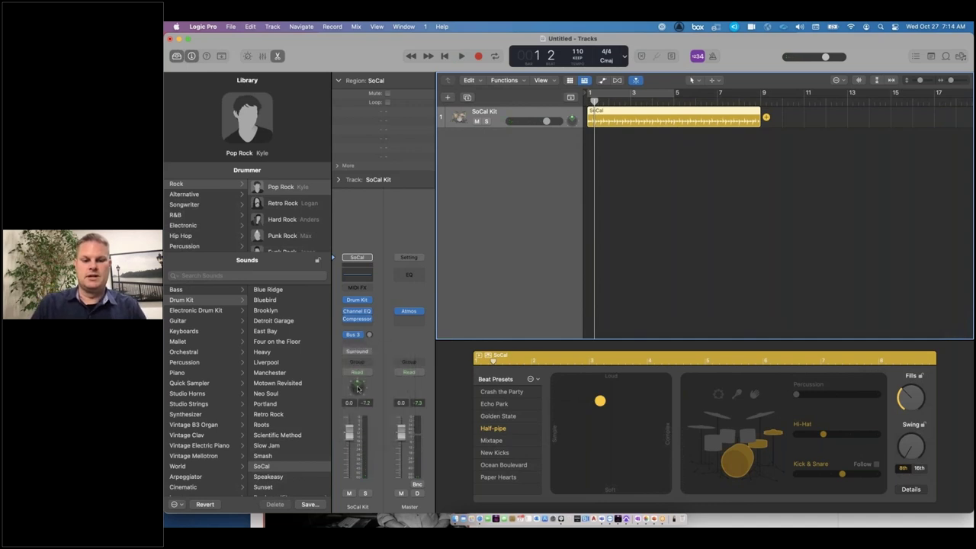
double_click(358, 388)
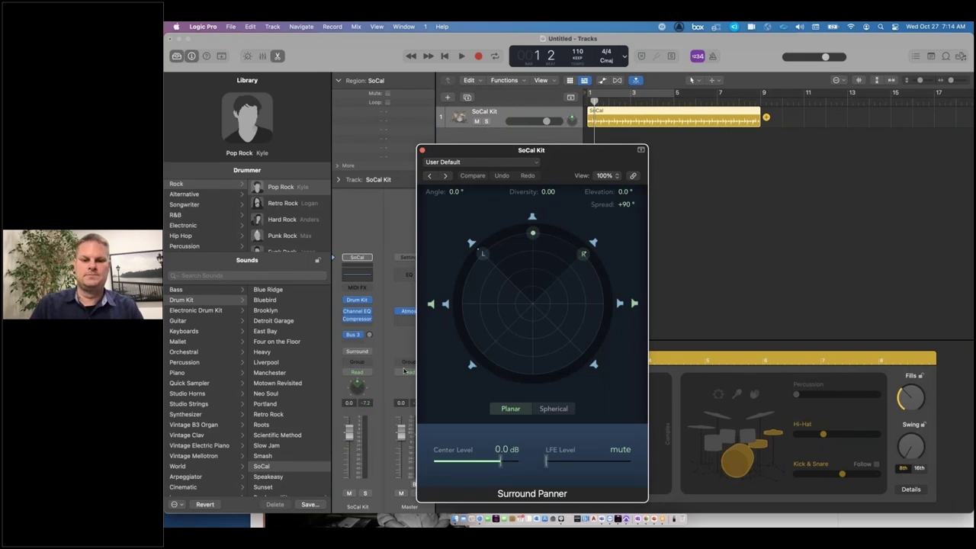
drag(532, 232, 507, 250)
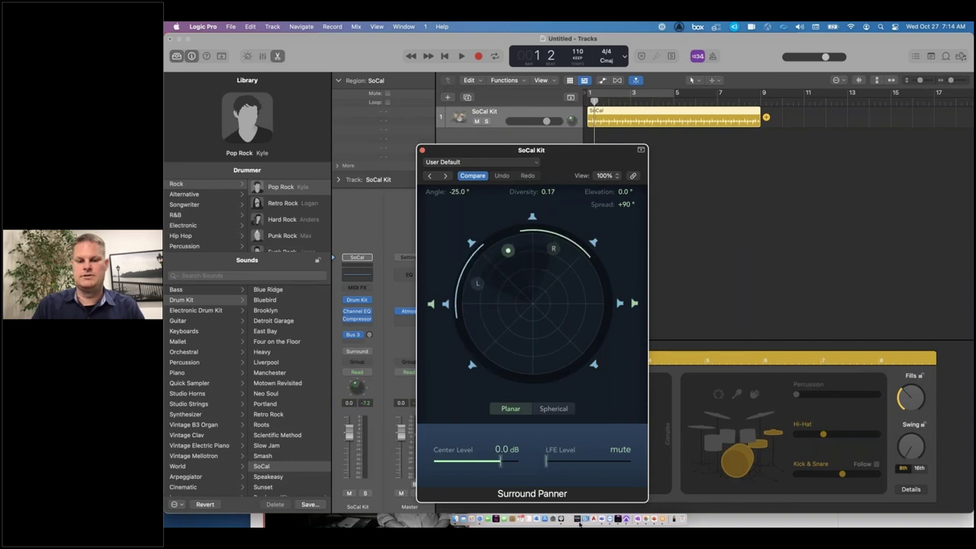
- Switch the Surround Panner to Spherical and reposition the drums at about +4.5° angle and 1° elevation, leaving the LFE level muted
click(562, 411)
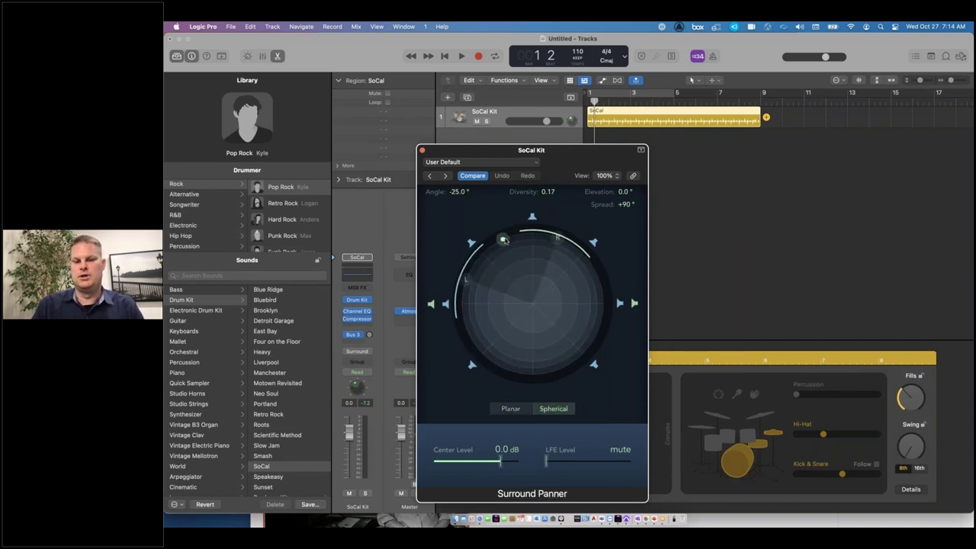
drag(515, 259, 525, 285)
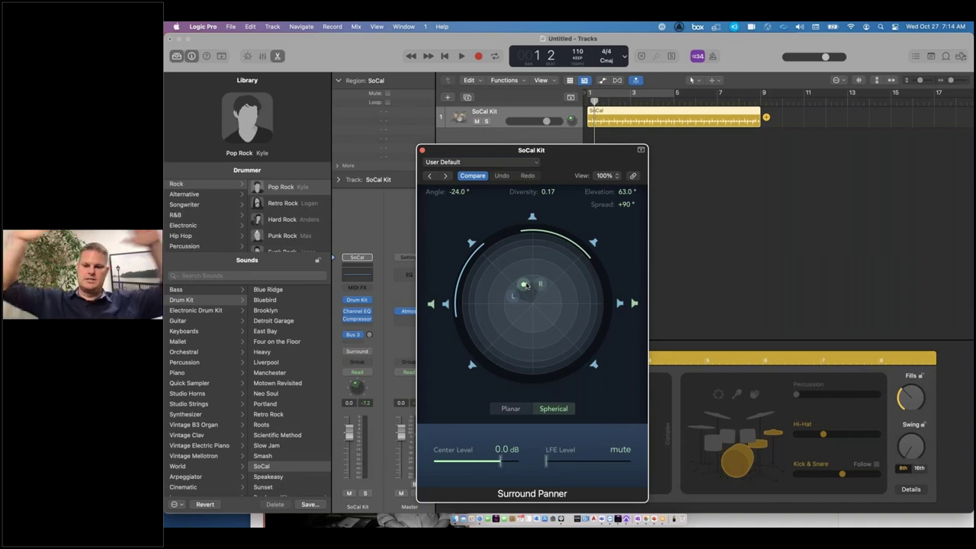
drag(524, 285, 544, 238)
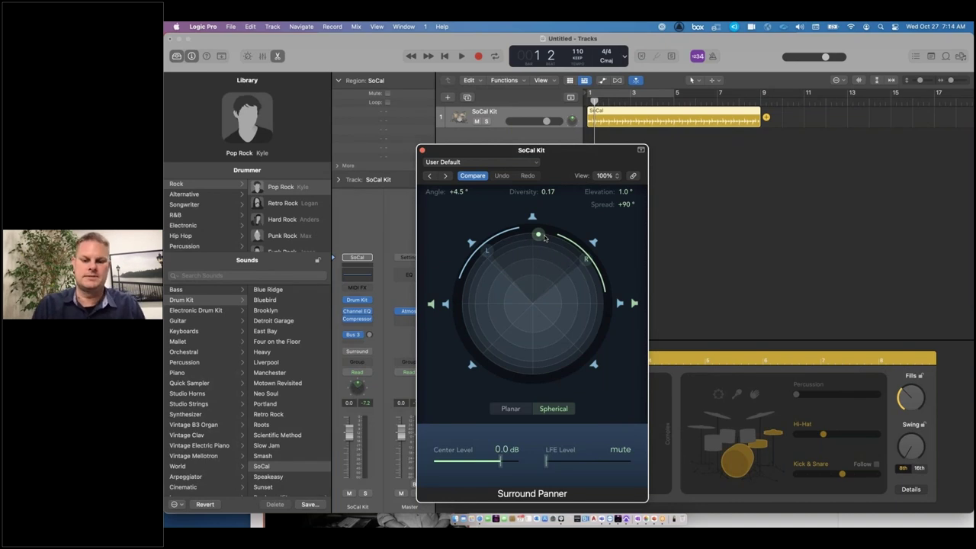
drag(590, 463, 545, 464)
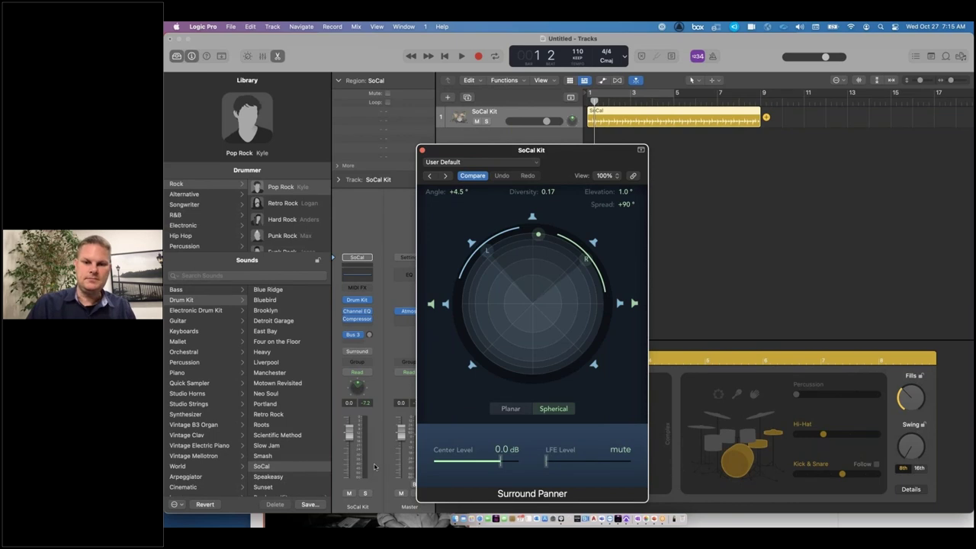
- Open the Dolby Atmos plug-in on the Master channel and move its window to clear space
click(408, 321)
click(406, 312)
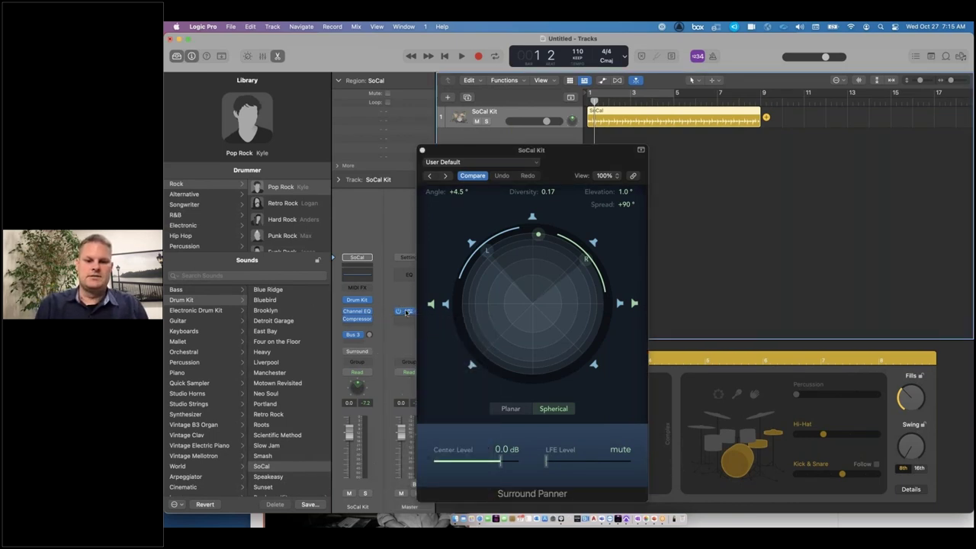
click(407, 312)
click(408, 312)
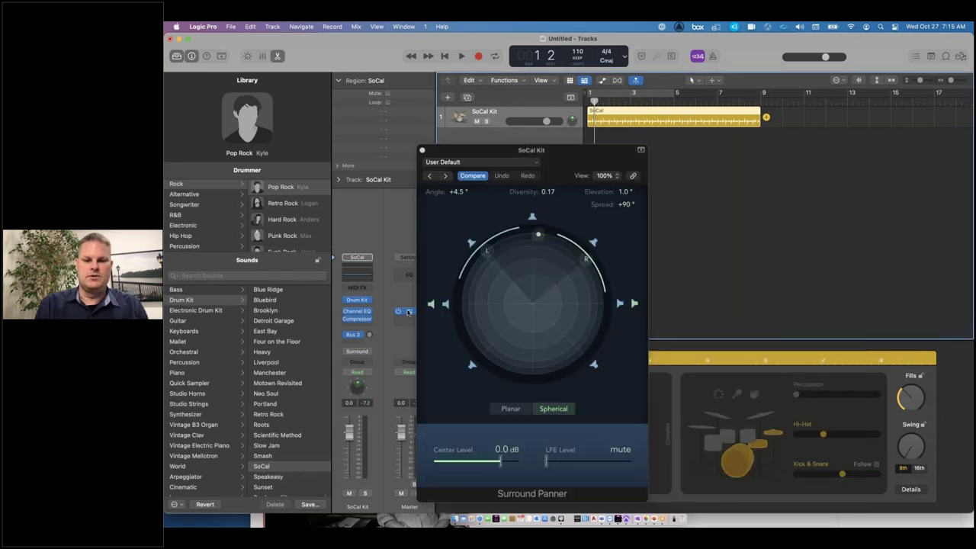
click(408, 312)
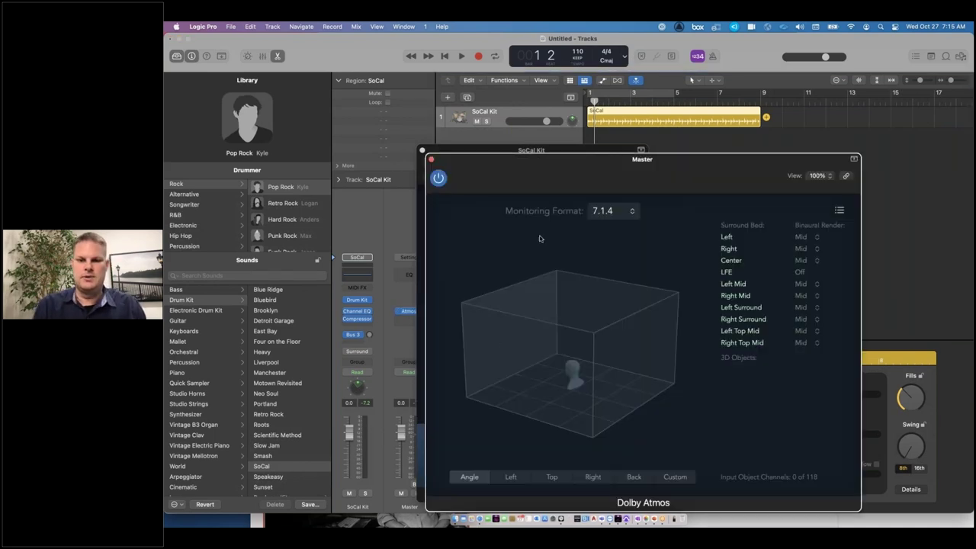
drag(484, 157, 424, 115)
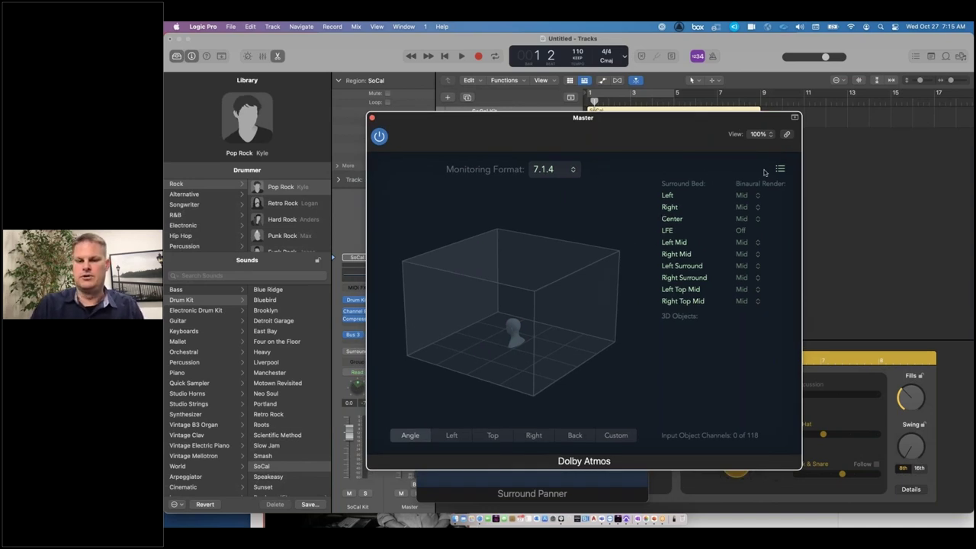
- Set the monitoring format to Binaural and the Left surround bed channel's binaural render to Near
click(574, 169)
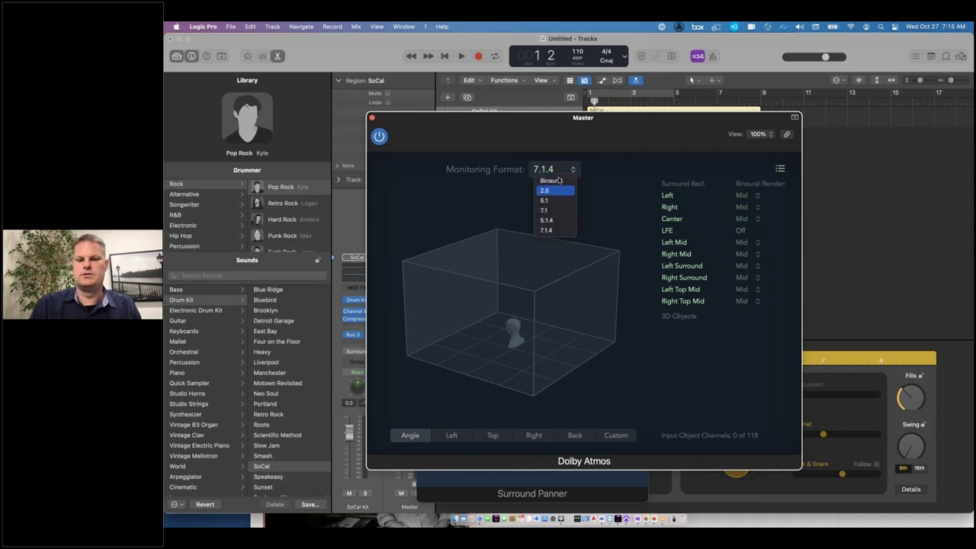
click(553, 180)
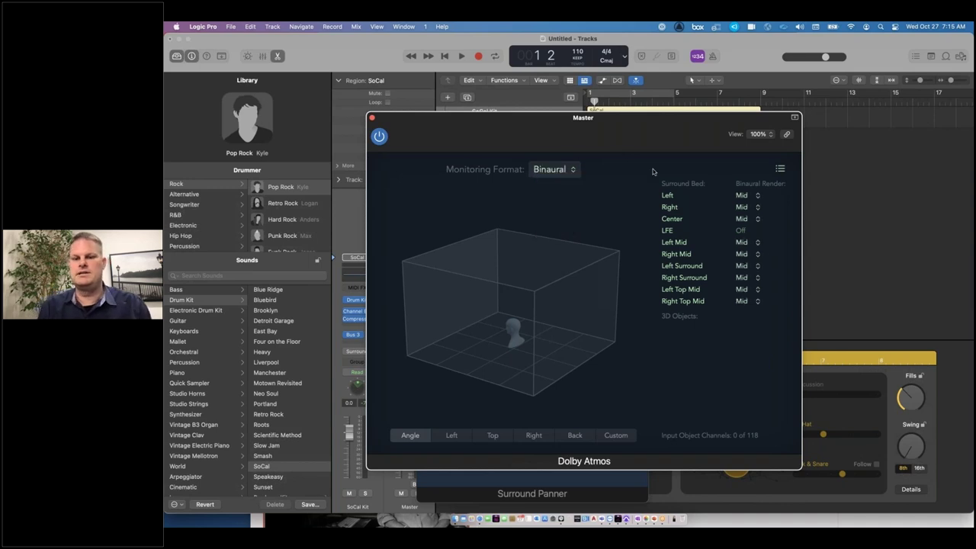
click(760, 196)
click(750, 218)
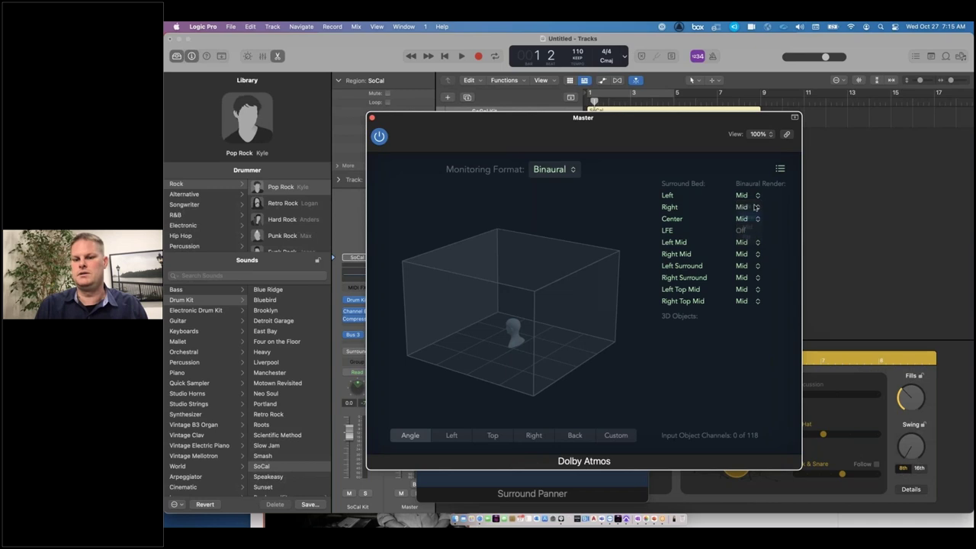
- Set the Dolby Atmos monitoring format to 7.1.4 and move the plug-in window away from the channel strips
click(559, 171)
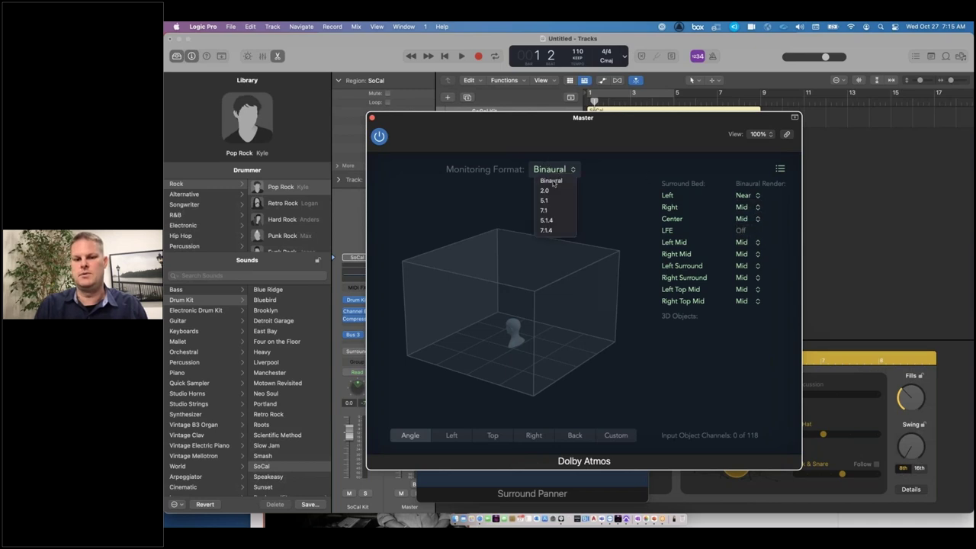
click(546, 229)
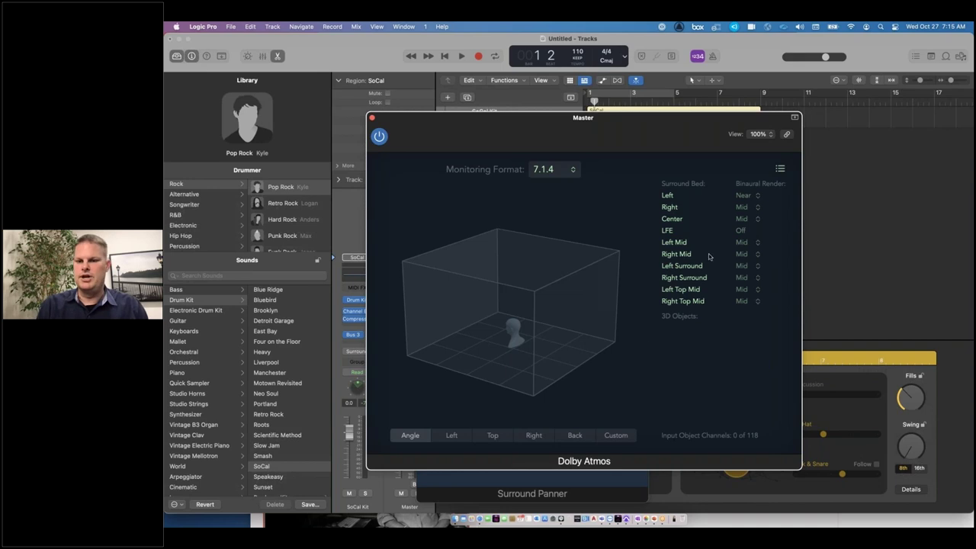
drag(725, 126, 860, 47)
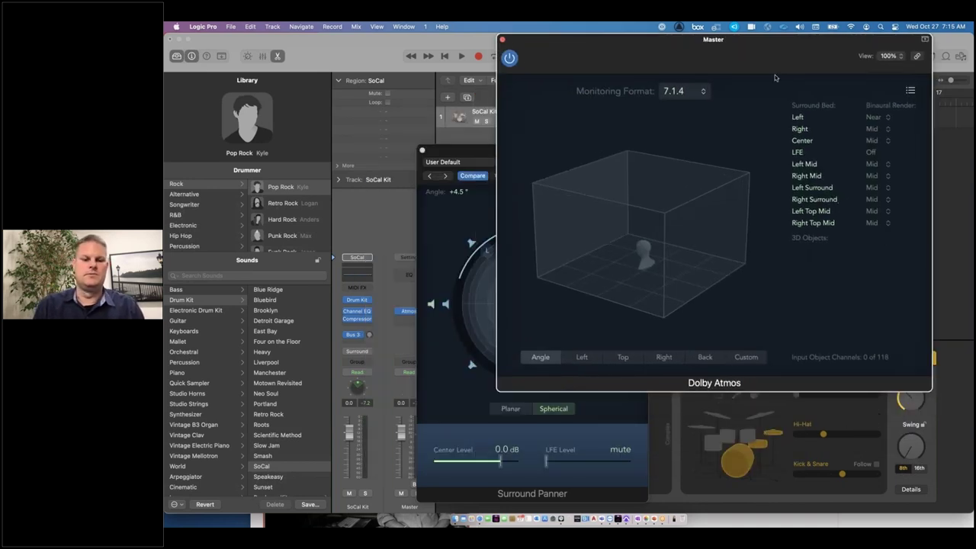
- Switch SoCal Kit's output to the 3D Object Panner and arrange the windows with that panner in front
click(360, 352)
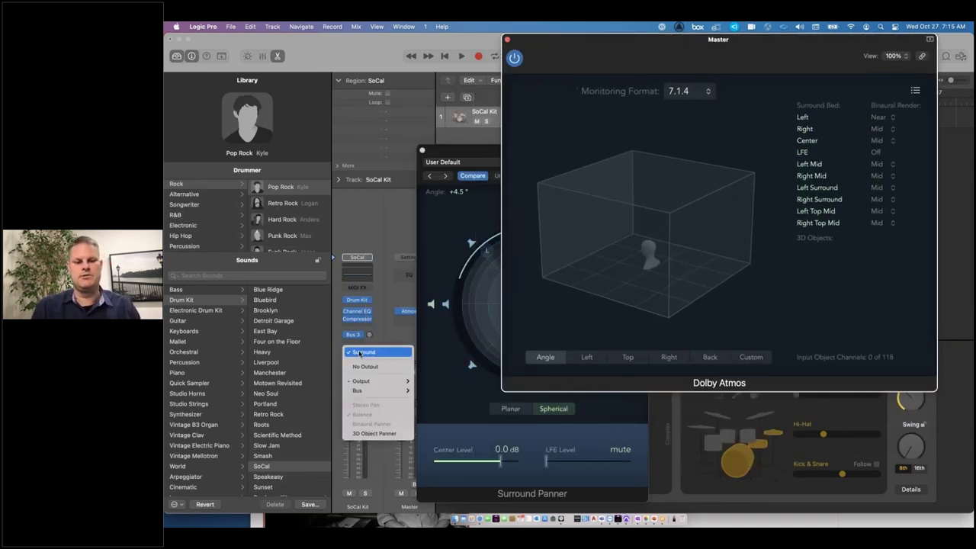
click(369, 433)
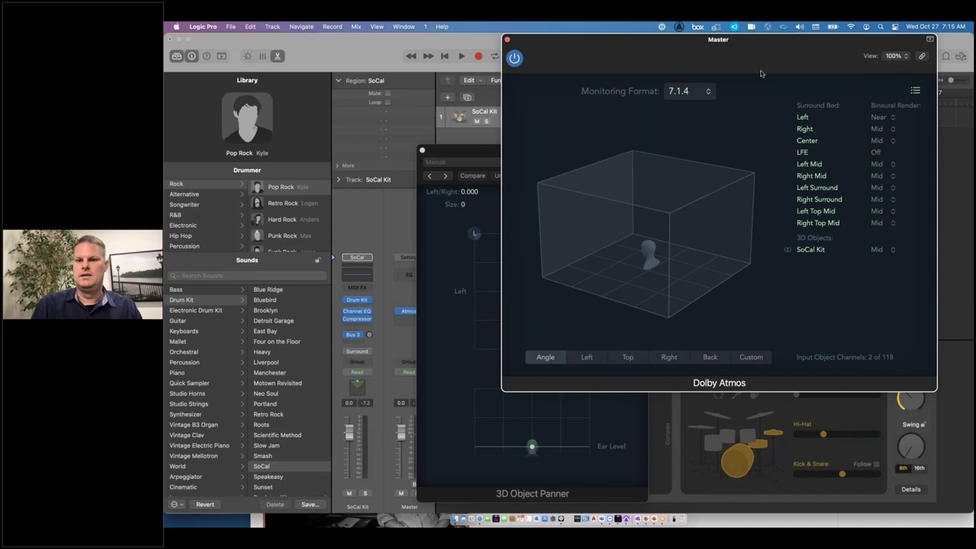
drag(721, 40, 589, 40)
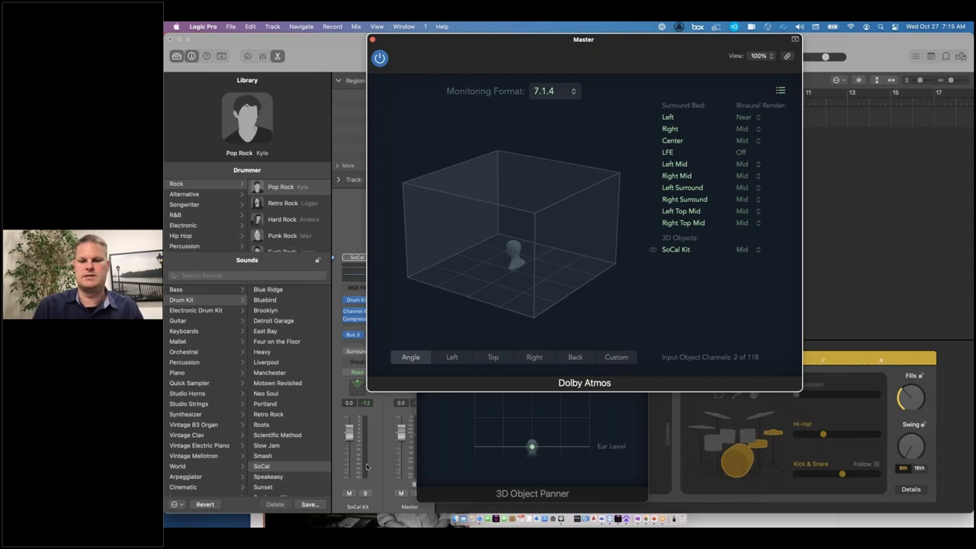
click(462, 446)
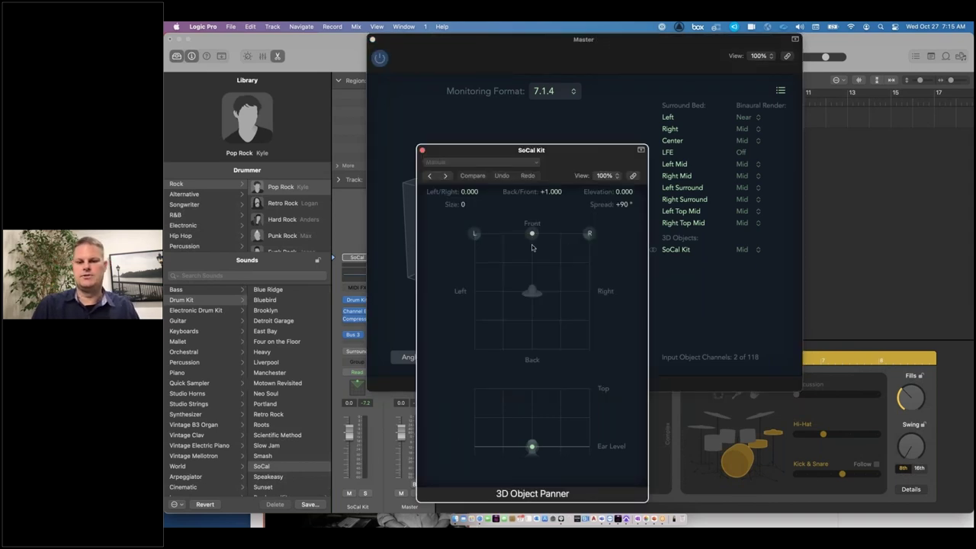
- Place the drum object at about +0.06 left/right and +0.39 back/front with +1.000 elevation, moving the panner beside the Dolby Atmos view
drag(532, 234, 507, 257)
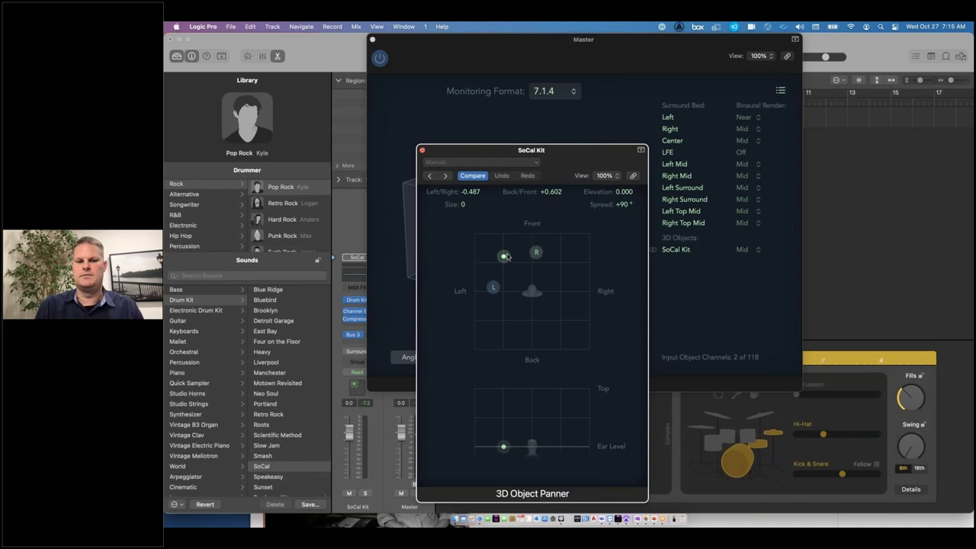
drag(555, 150, 327, 101)
drag(276, 204, 303, 226)
drag(303, 397, 303, 328)
mouse_move(303, 227)
mouse_down()
mouse_move(258, 187)
mouse_move(306, 220)
mouse_up()
- Set the object's spread to 0° and move it to about +0.80 left/right and +0.74 back/front
drag(393, 154, 394, 157)
double_click(392, 155)
text(0)
key(Return)
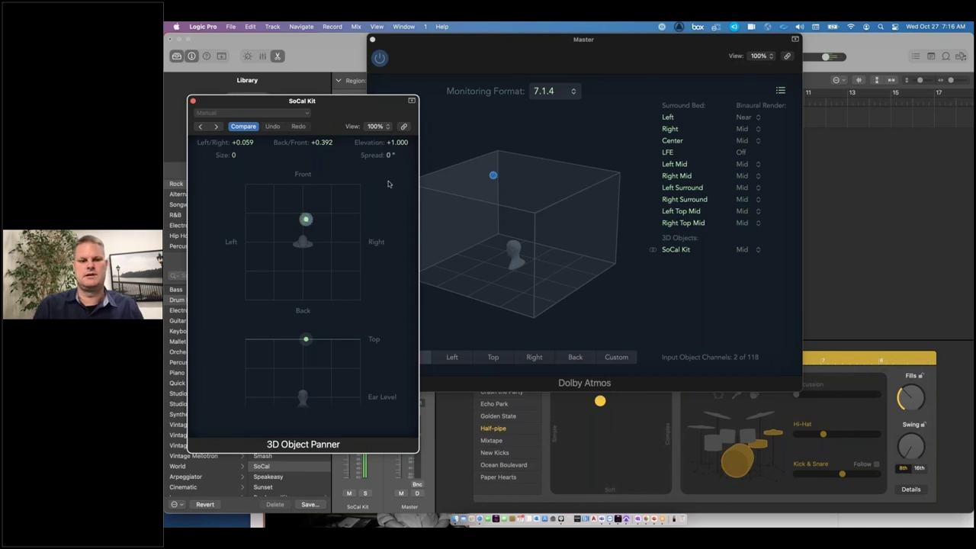
drag(308, 220, 352, 200)
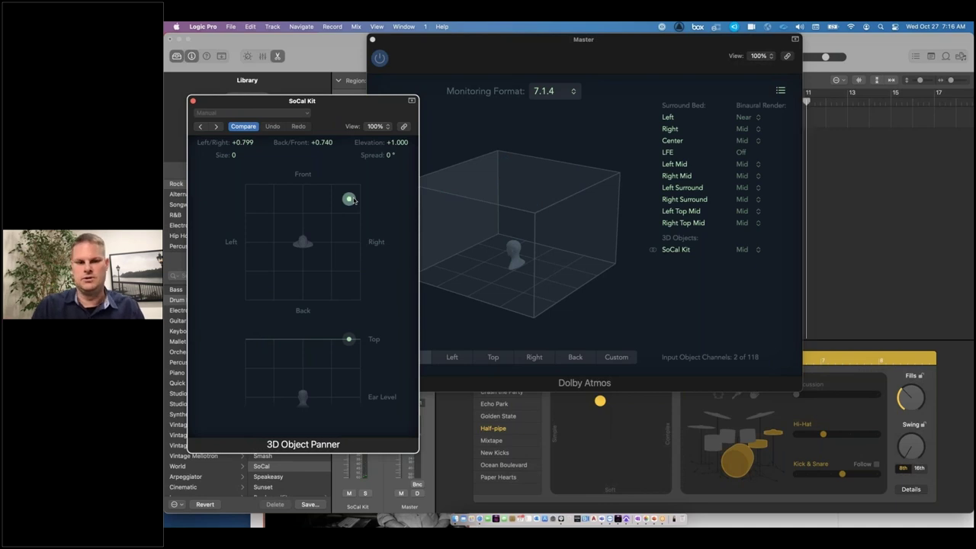
- Move the drum object to about +0.31 left/right and +0.75 back/front, and switch from Logic Pro to the Pro Tools session
drag(353, 200, 325, 200)
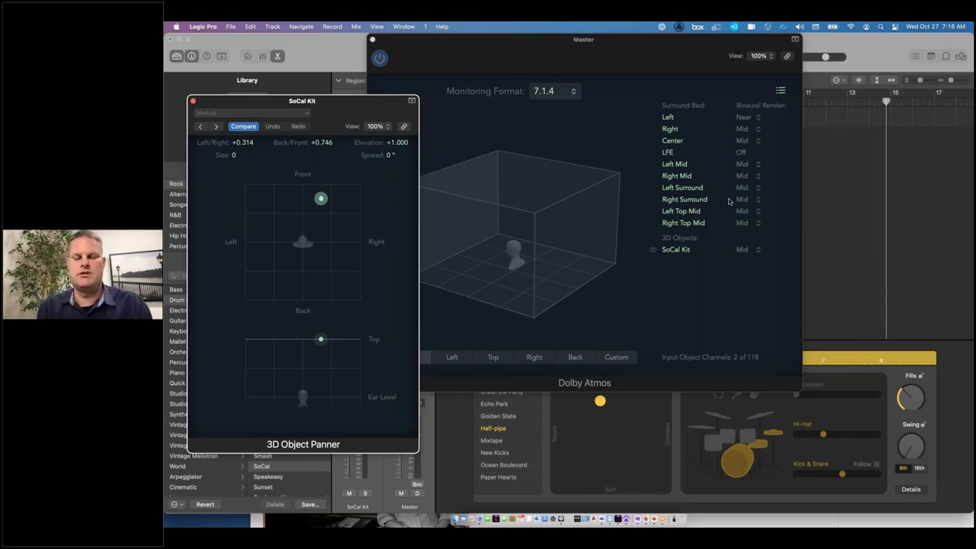
click(627, 56)
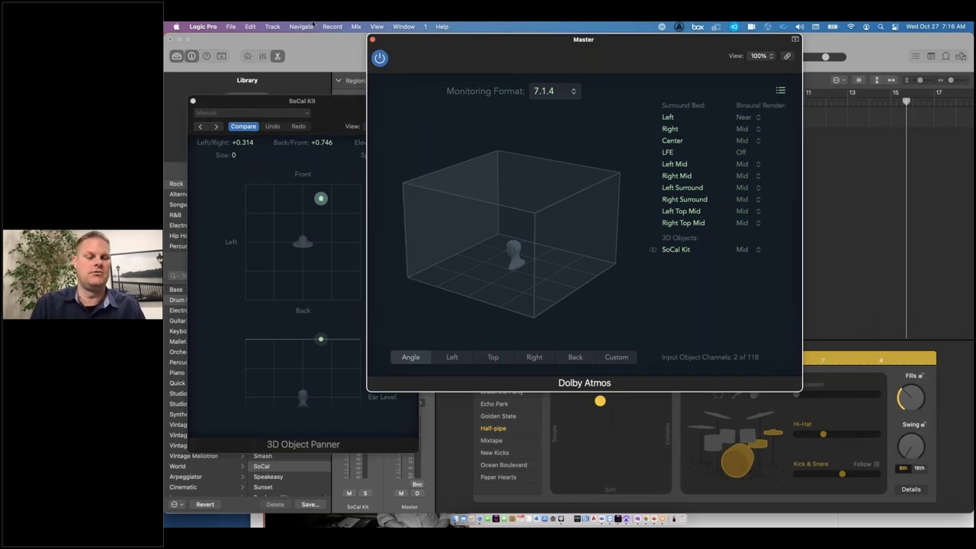
click(200, 26)
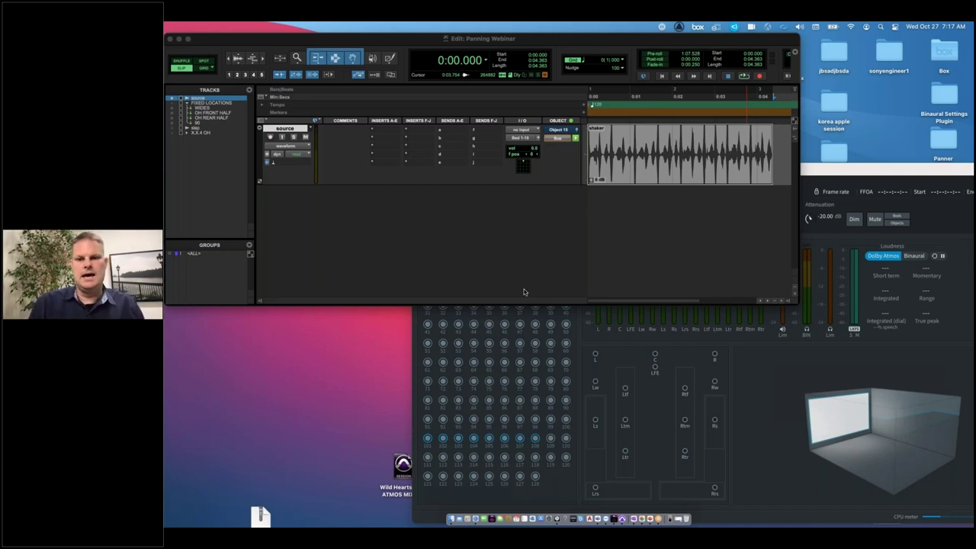
- Open the SOURCE track's panner and arrange it beside the shaker clip, shifting the Edit window aside
click(539, 139)
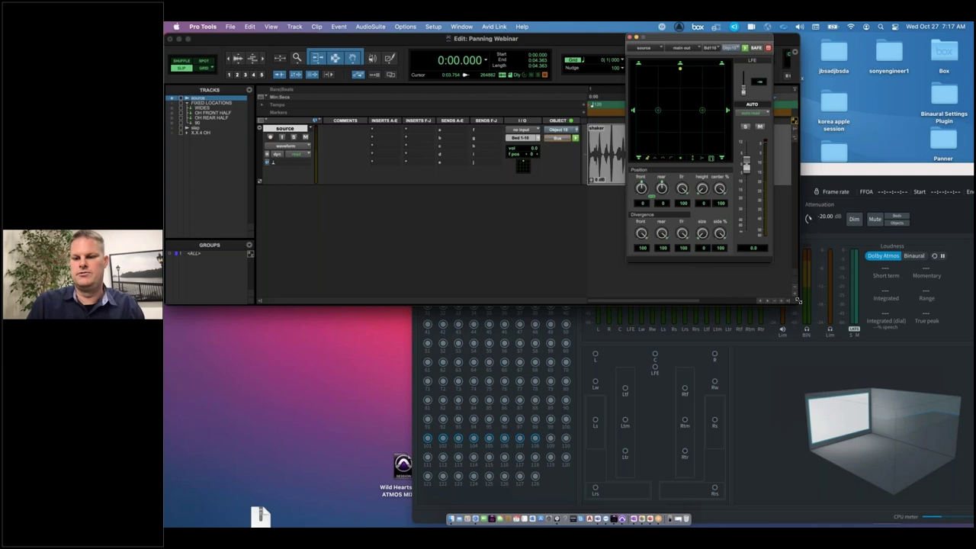
drag(562, 40, 521, 25)
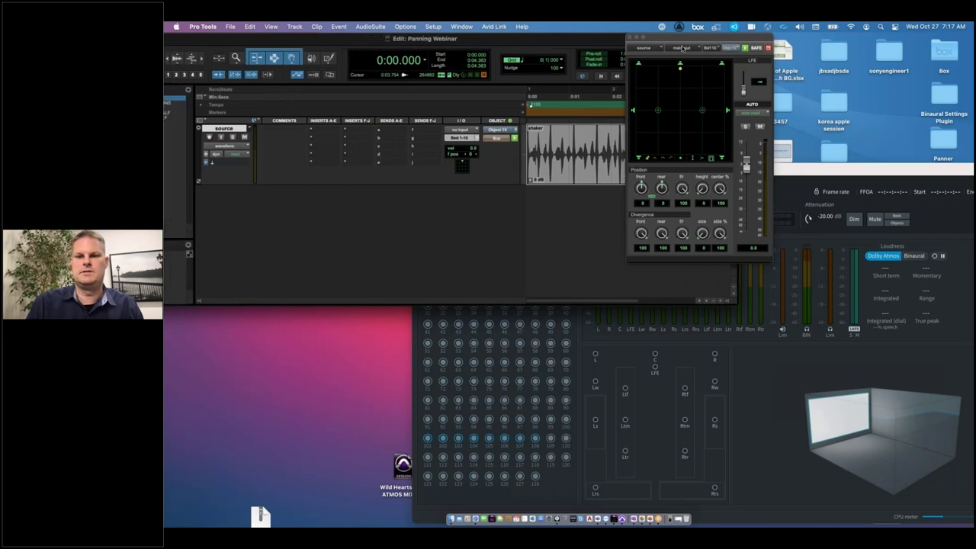
drag(694, 37, 760, 32)
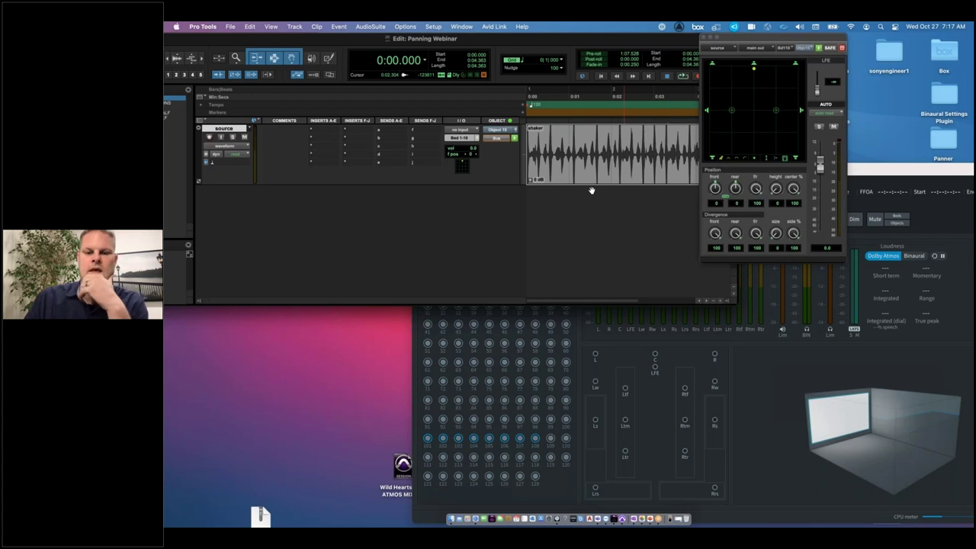
drag(771, 40, 717, 39)
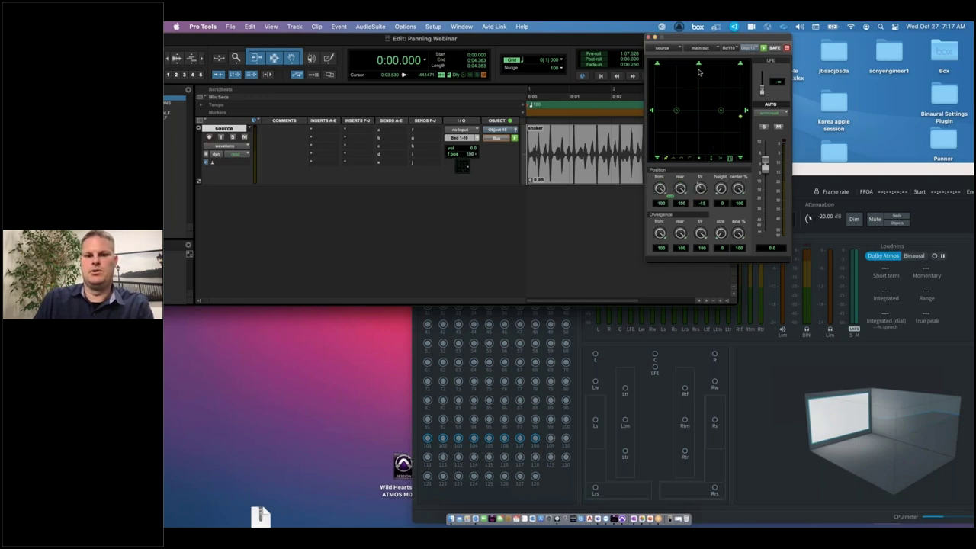
- Snap the source through the left side, rear left and rear right speaker positions, ending at front centre with F/R 100
drag(698, 72, 698, 70)
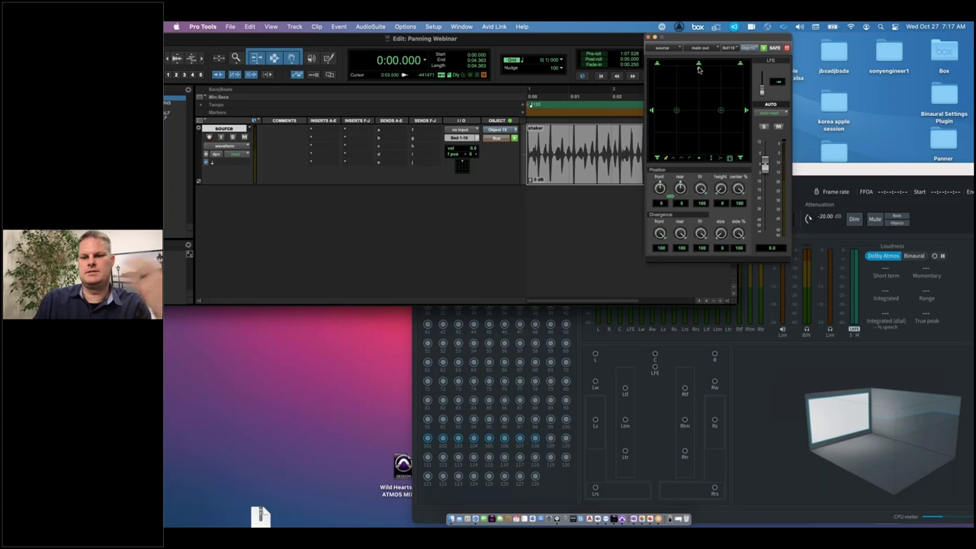
click(656, 67)
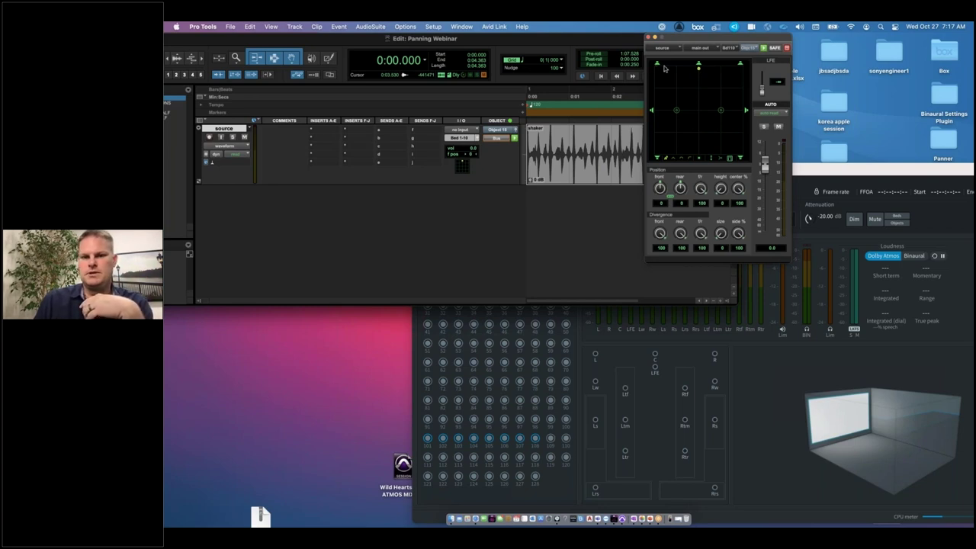
drag(653, 111, 745, 110)
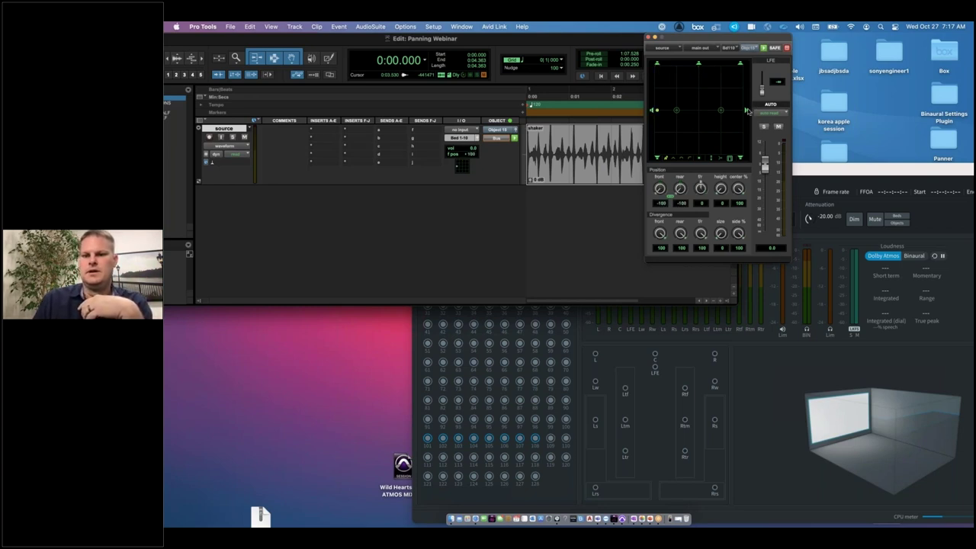
click(658, 159)
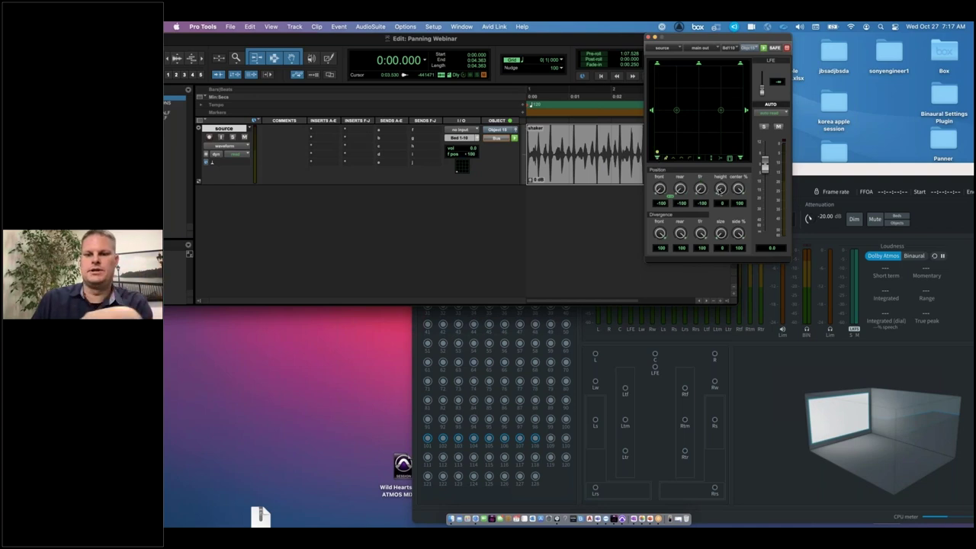
click(741, 158)
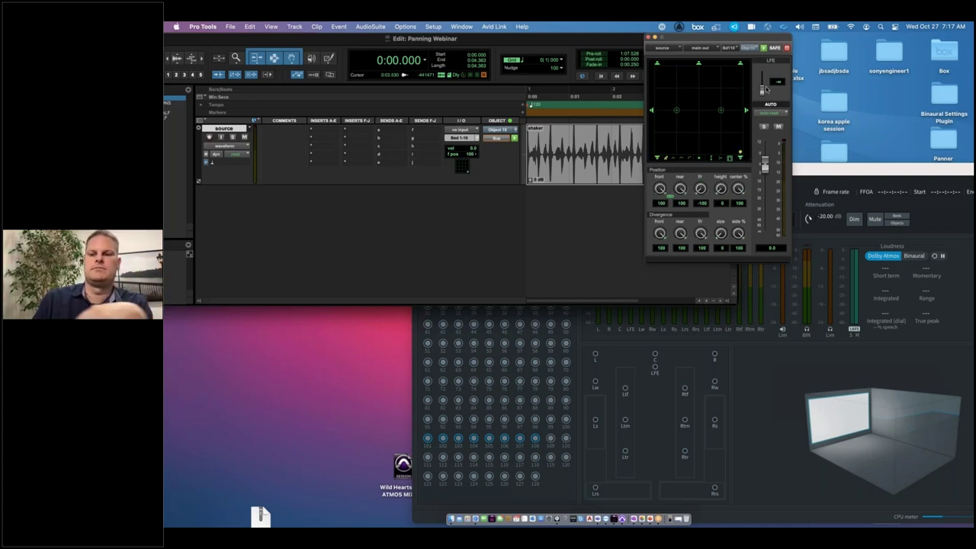
click(700, 66)
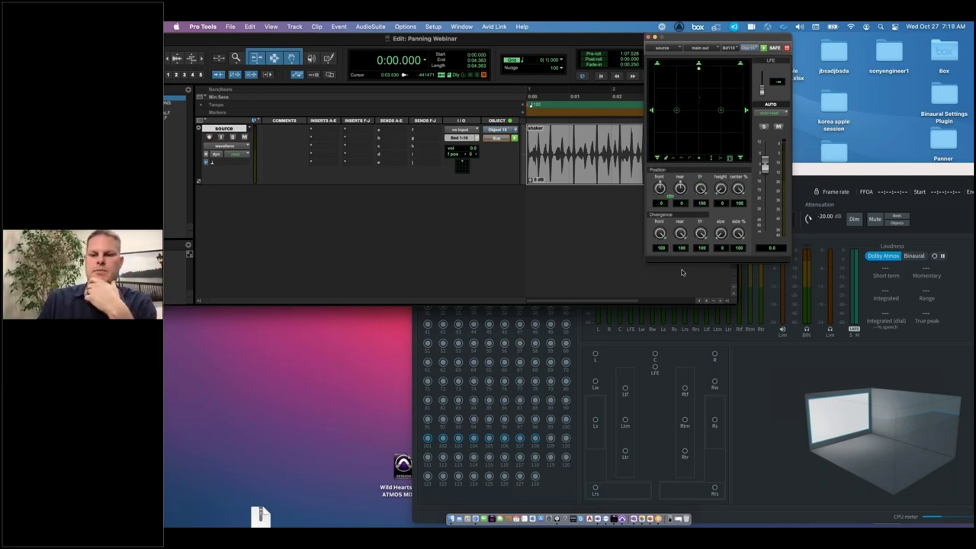
- Switch the panner to its 3D room view, try the height control, and move the panner clear of the Edit window
click(699, 159)
click(713, 191)
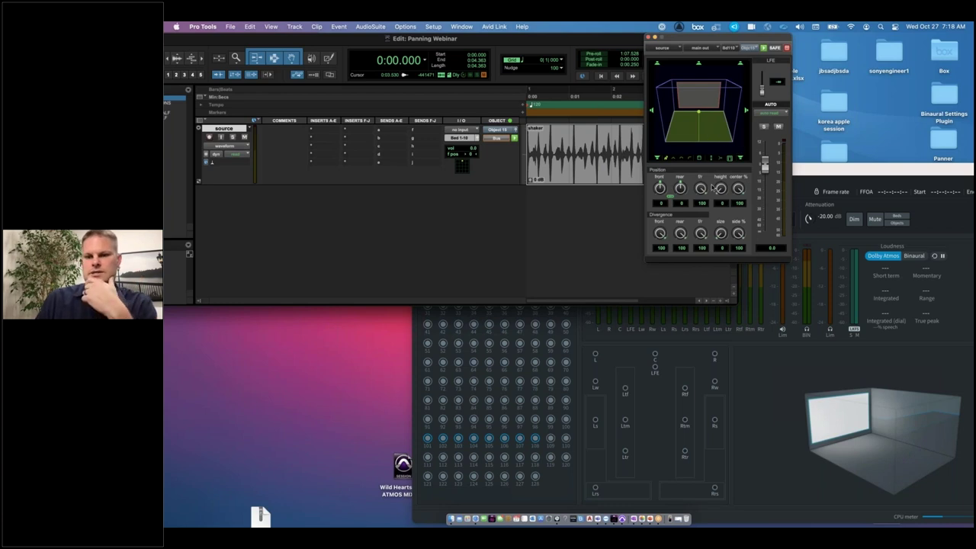
drag(718, 189, 724, 223)
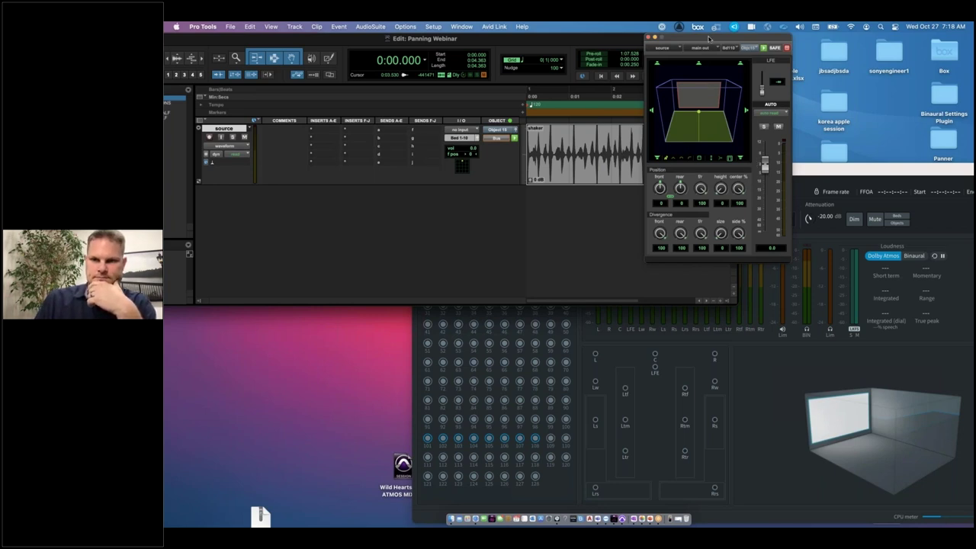
drag(709, 38, 785, 42)
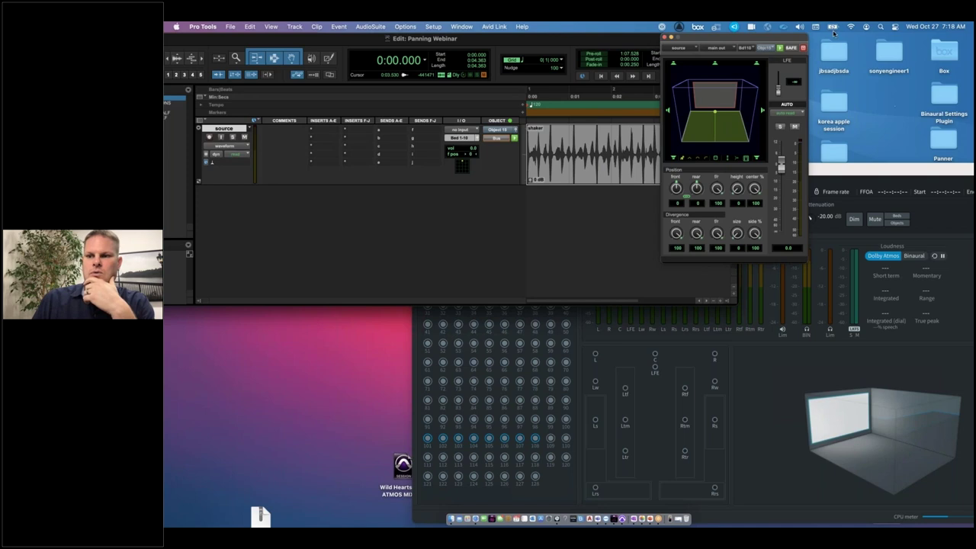
click(879, 177)
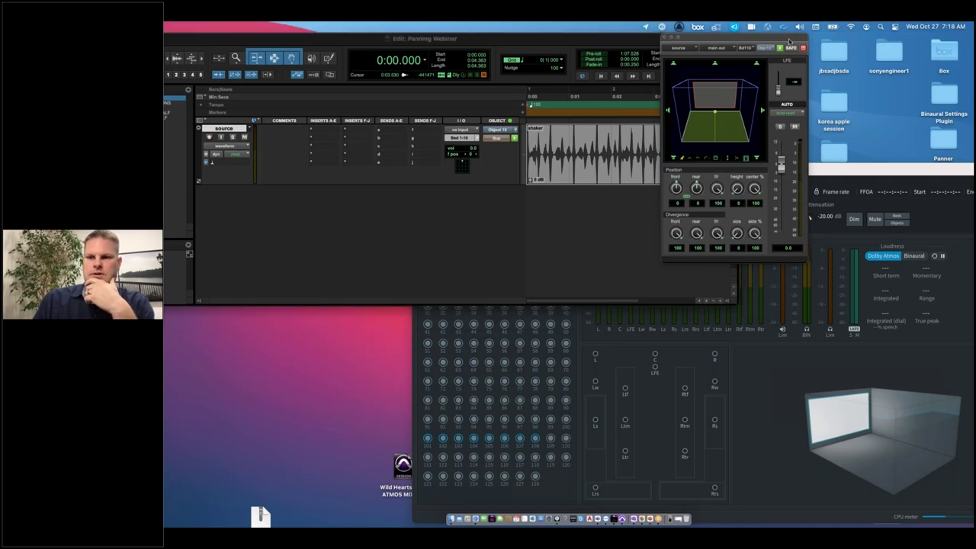
drag(782, 37, 866, 39)
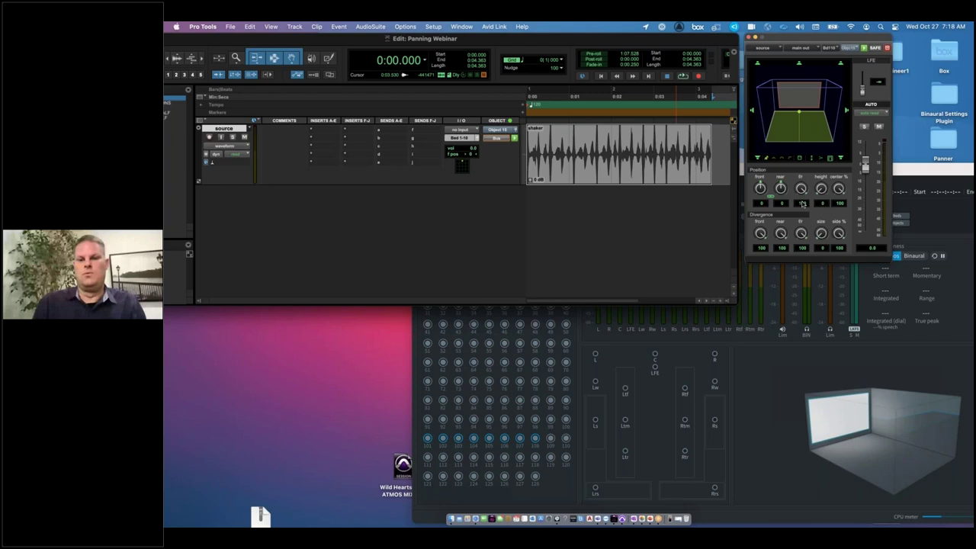
- Play the shaker through the bed output and bring the Dolby Atmos Renderer forward to watch its meters
click(756, 363)
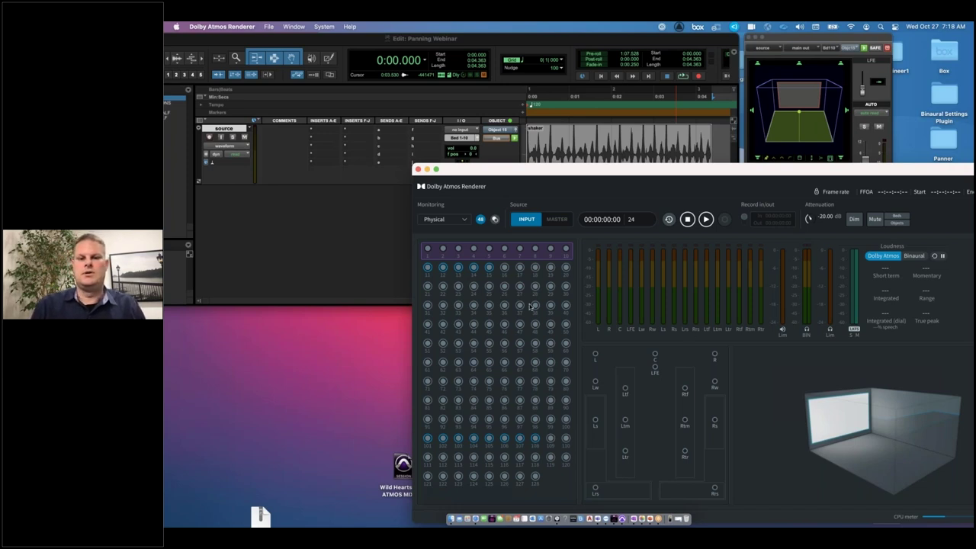
click(593, 157)
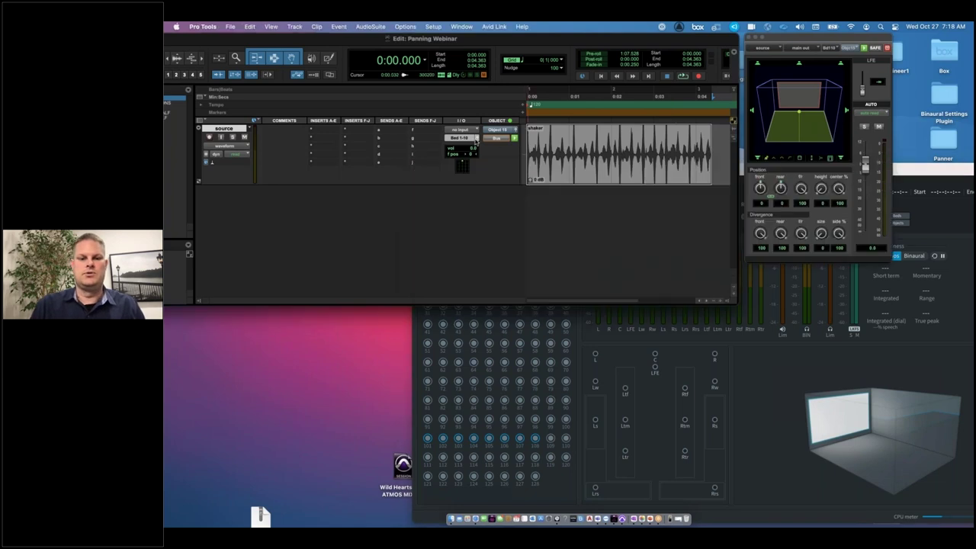
key(space)
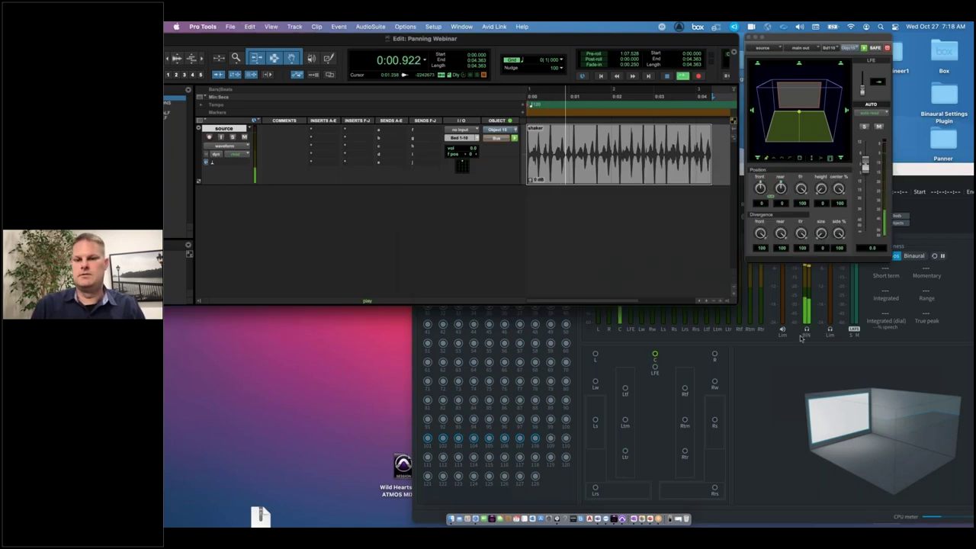
click(776, 376)
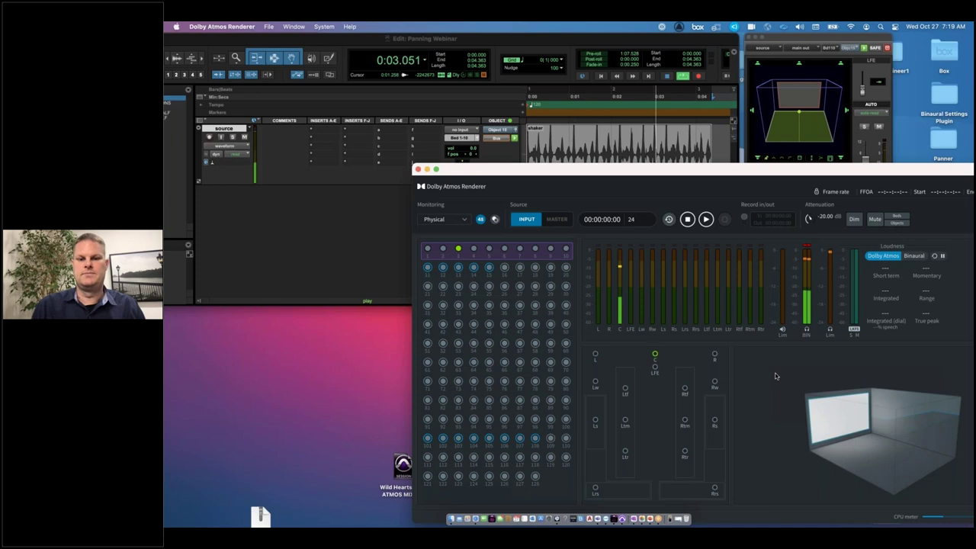
- Raise the source's height to 100 and pan it to front and rear 48 while checking the Renderer's overhead speakers
click(824, 38)
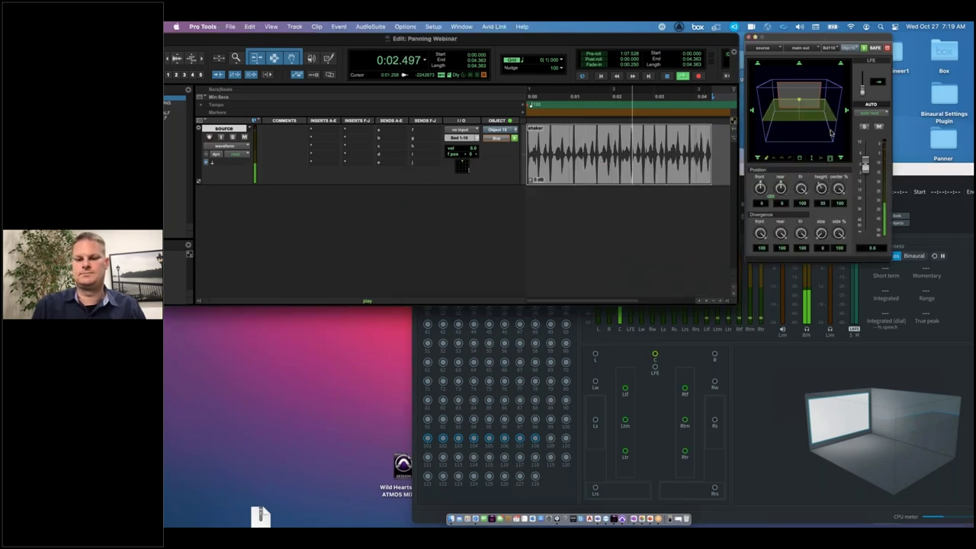
click(751, 291)
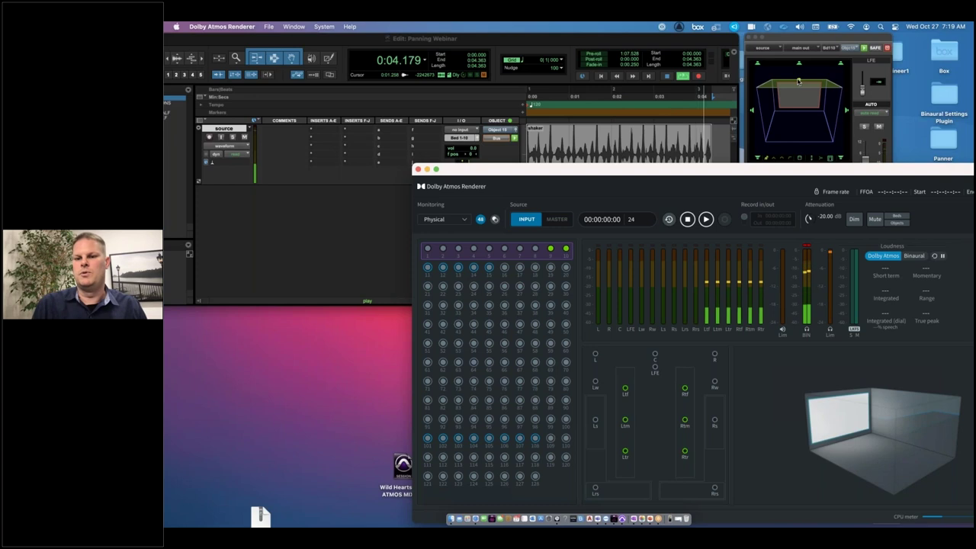
click(799, 81)
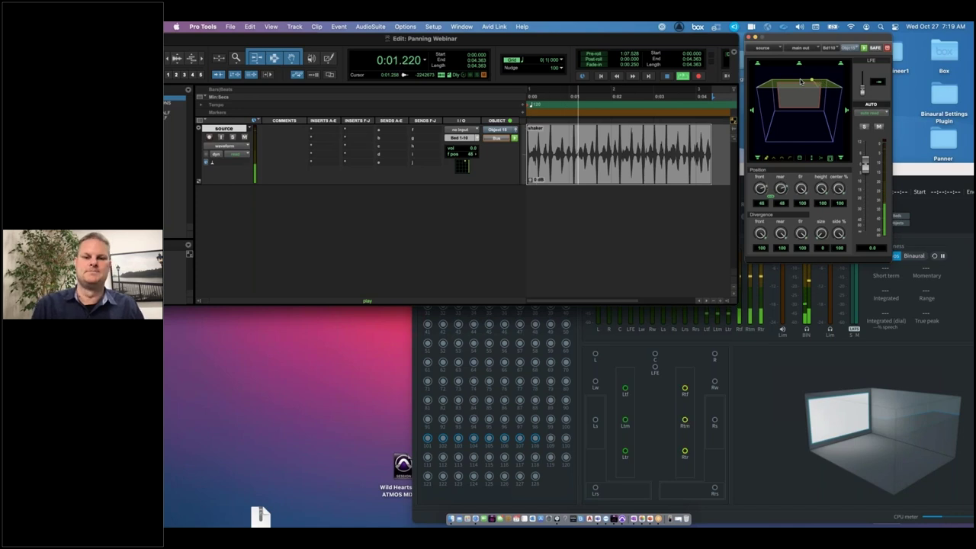
- Compare the object and bed outputs with the source at front/rear -100, F/R 67 and height 0, ending playback on the bed
click(498, 138)
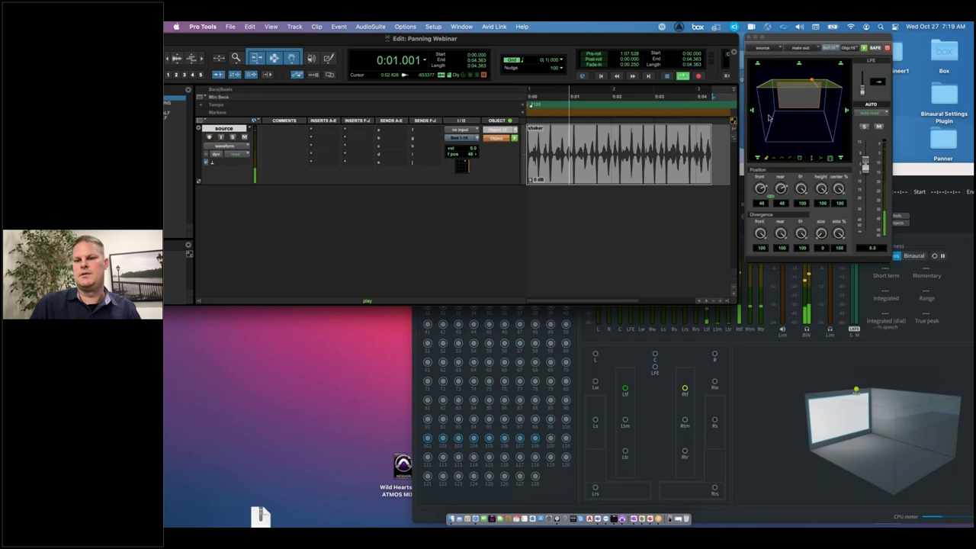
click(812, 81)
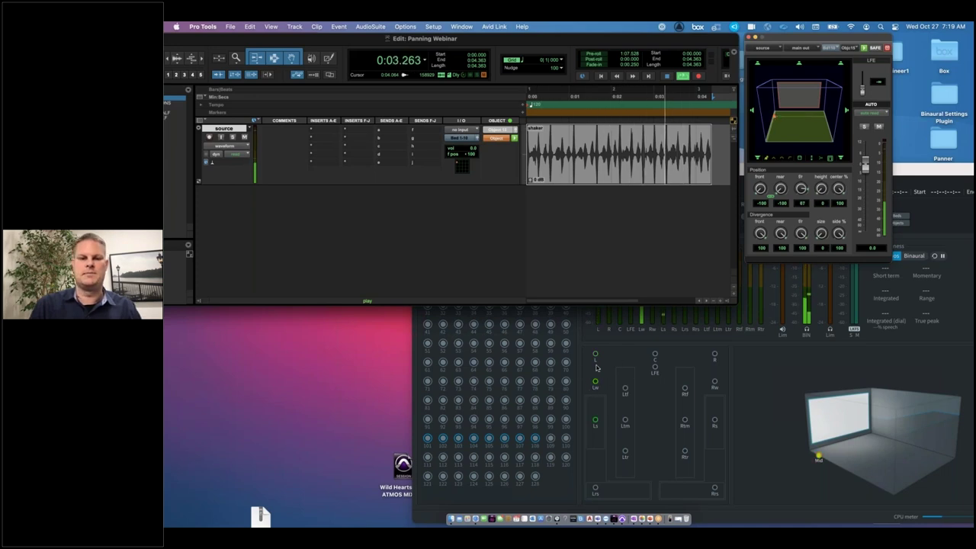
click(493, 140)
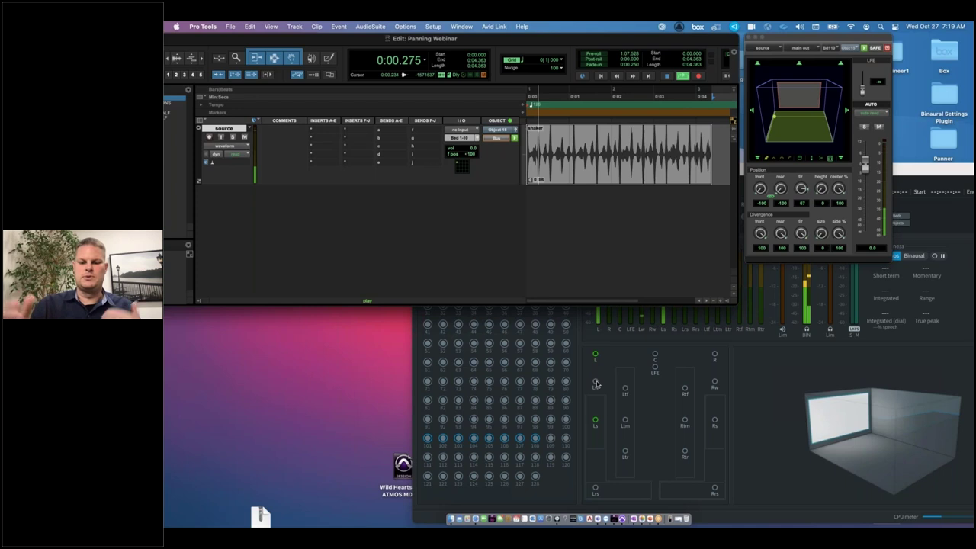
key(space)
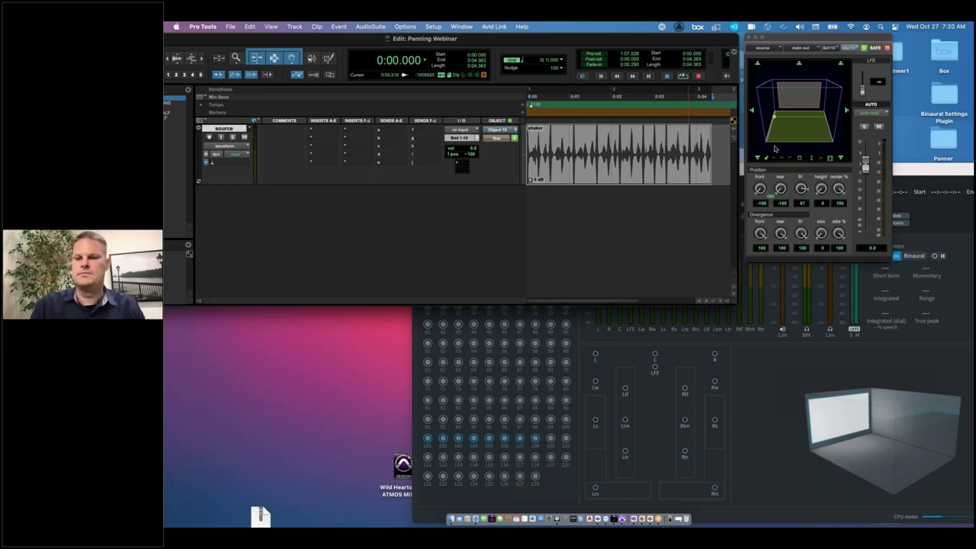
- Lower the Renderer's attenuation to about -30 dB and audition the bed-routed source at front/rear -40, F/R 100
mouse_move(775, 119)
mouse_down()
mouse_move(775, 98)
mouse_move(781, 107)
mouse_up()
click(758, 248)
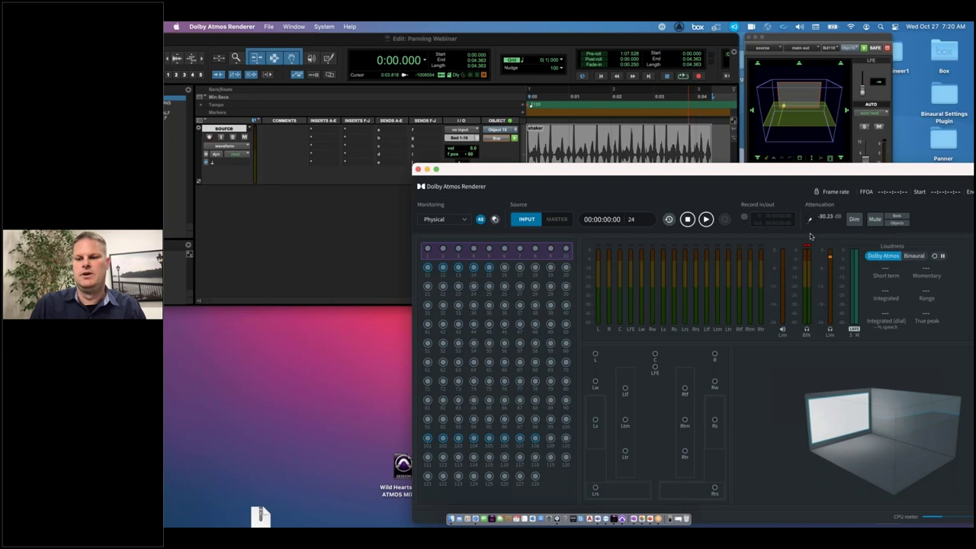
click(799, 42)
key(space)
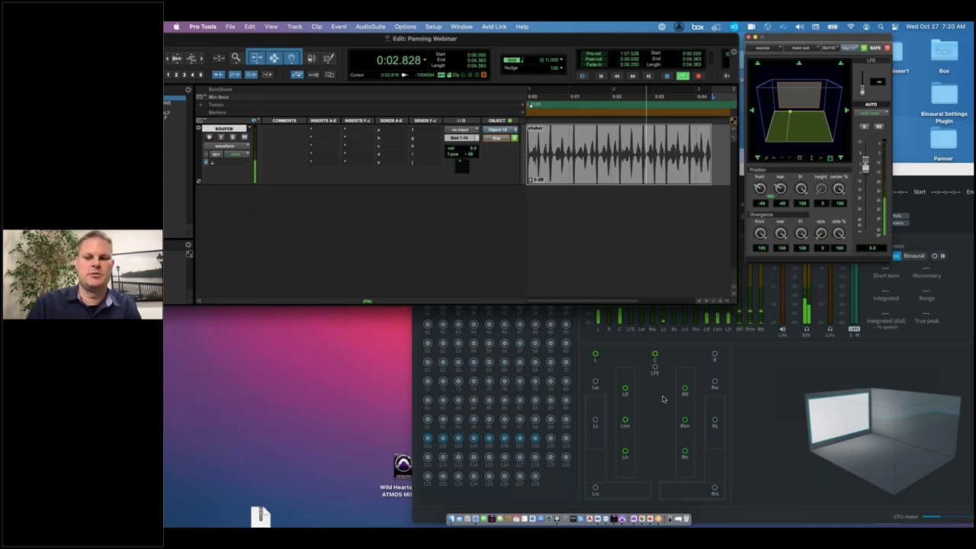
key(space)
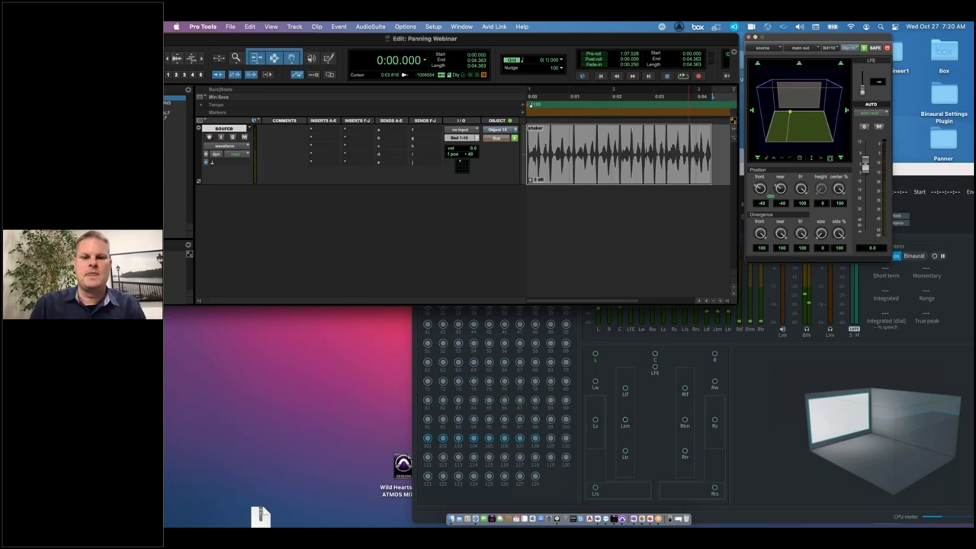
- Switch SOURCE to object output and, during playback, pan it to about -72 with F/R -63, and on to front/rear about 55
click(496, 139)
key(space)
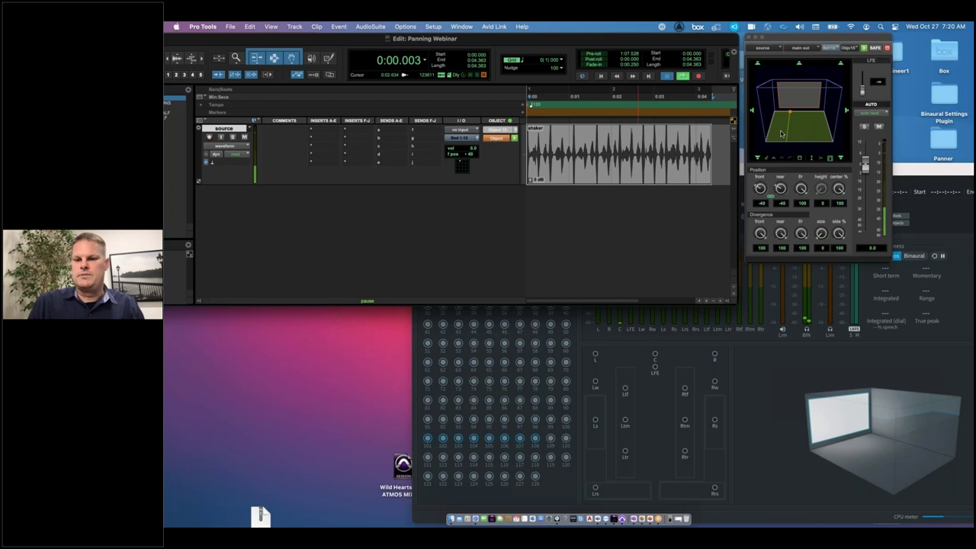
drag(785, 126, 791, 112)
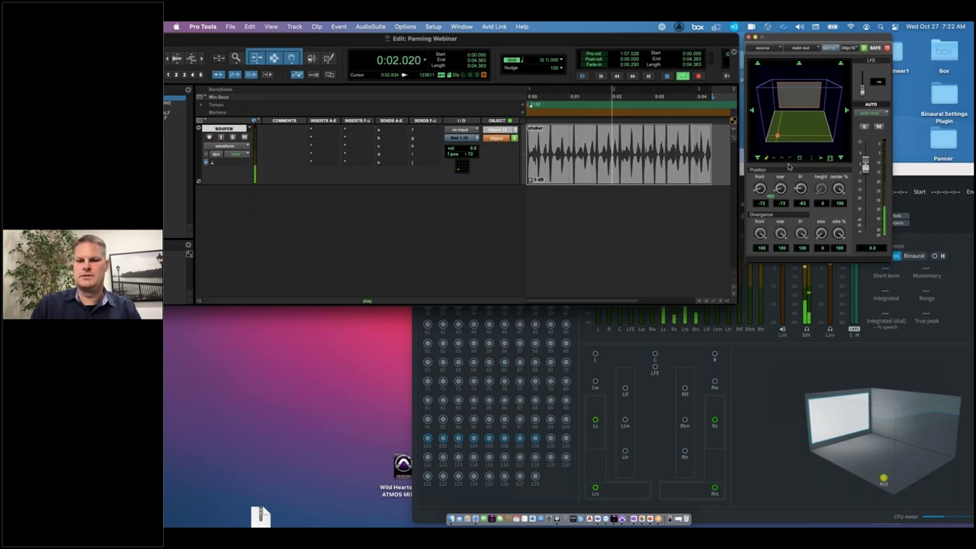
drag(776, 138, 768, 142)
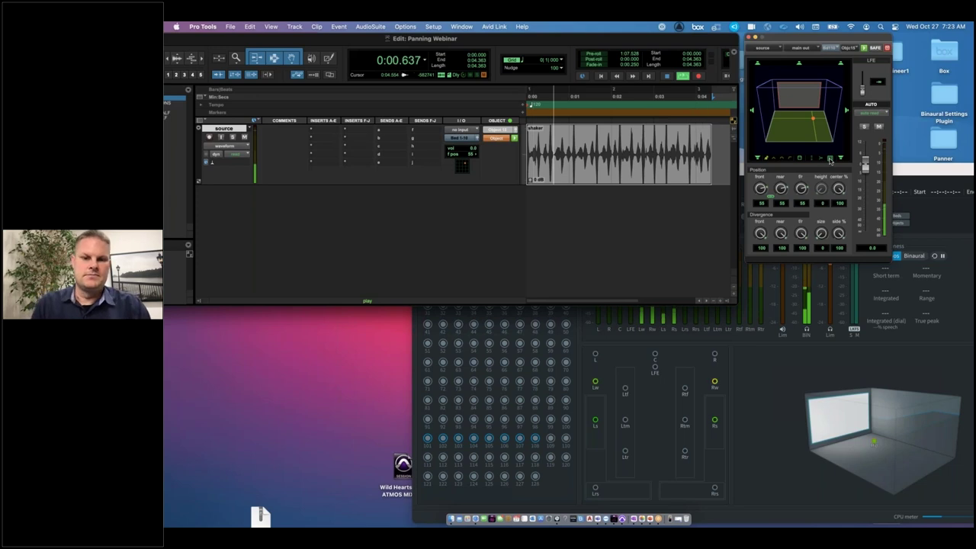
- Move the source to front/rear -1, F/R 57 with size 30 during playback, and compare its bed and object outputs
drag(814, 238, 822, 221)
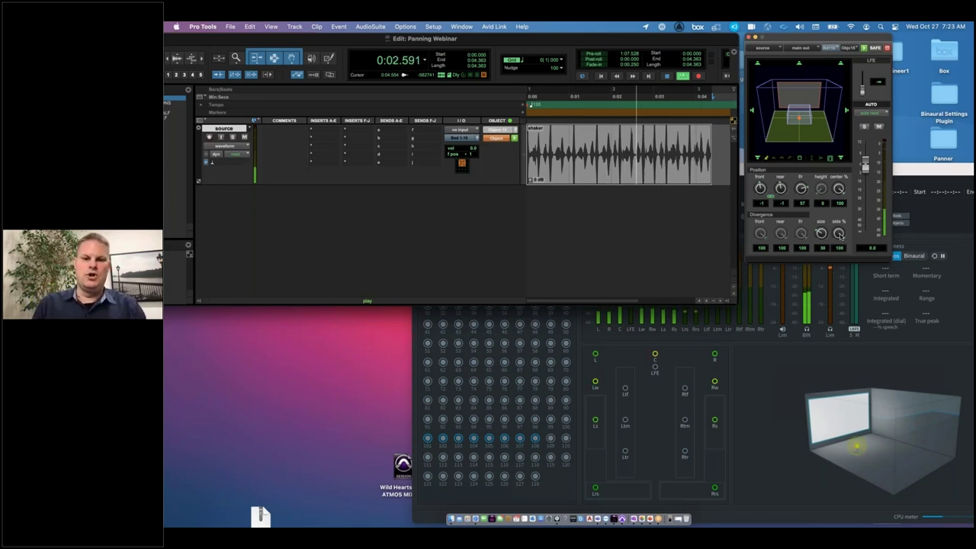
click(496, 139)
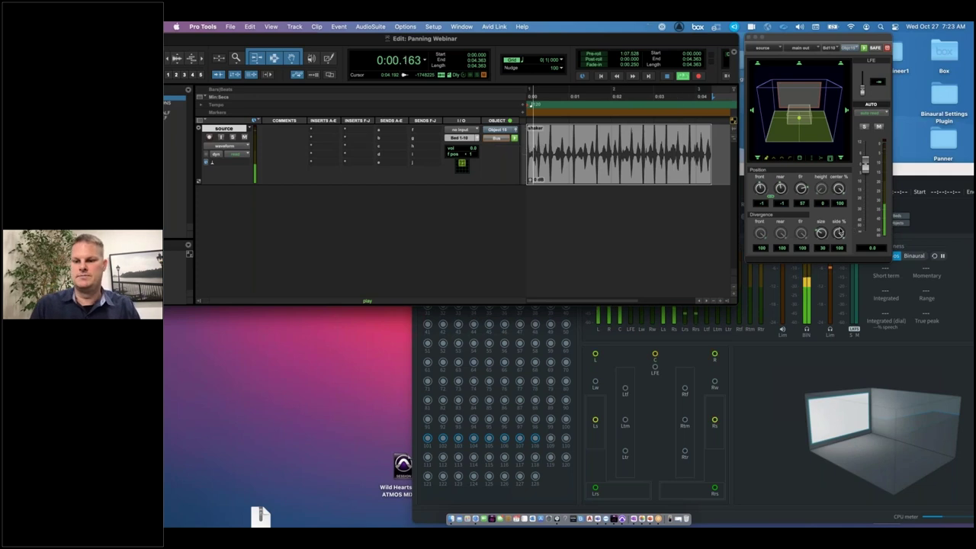
drag(838, 238, 837, 321)
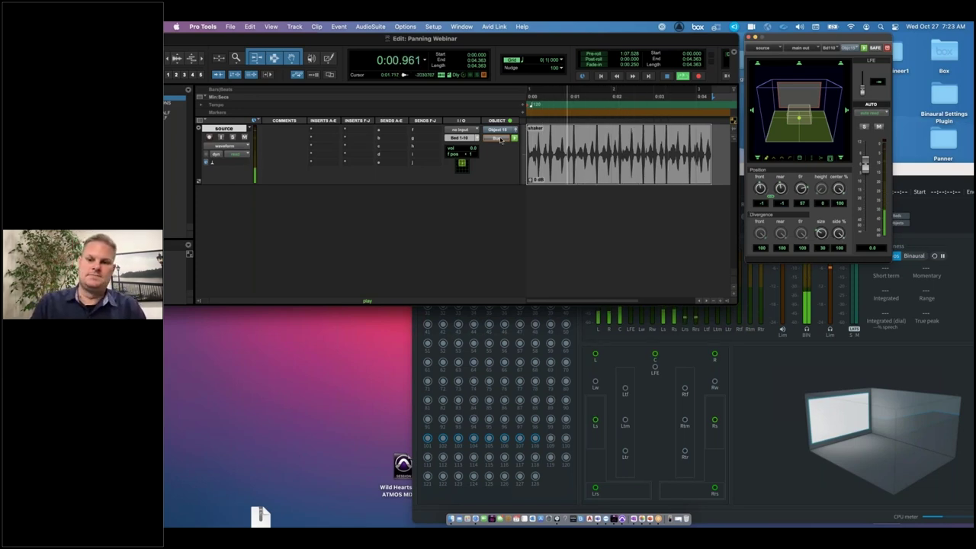
click(500, 139)
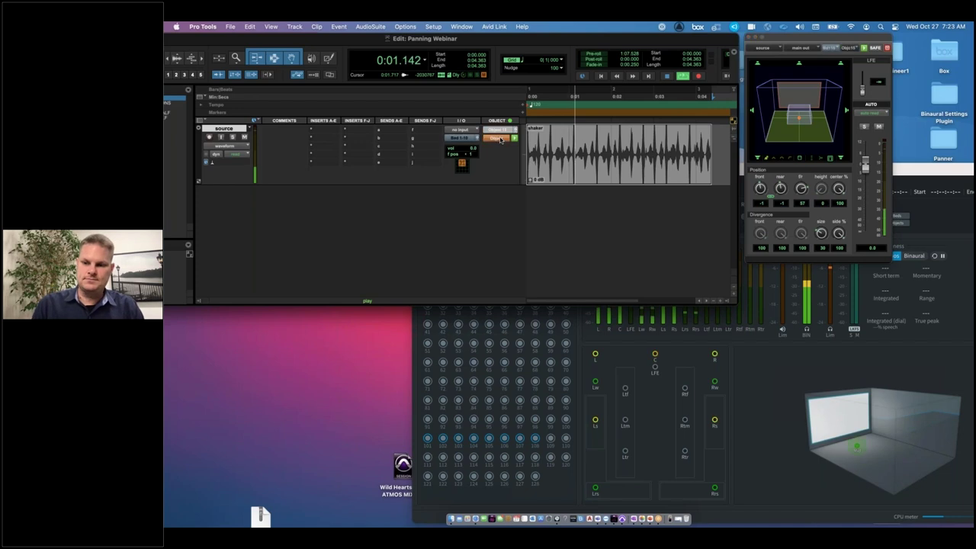
- Restrict the source object's speaker zone to exclude the side speakers, and switch it to the center and back speakers zone
click(830, 159)
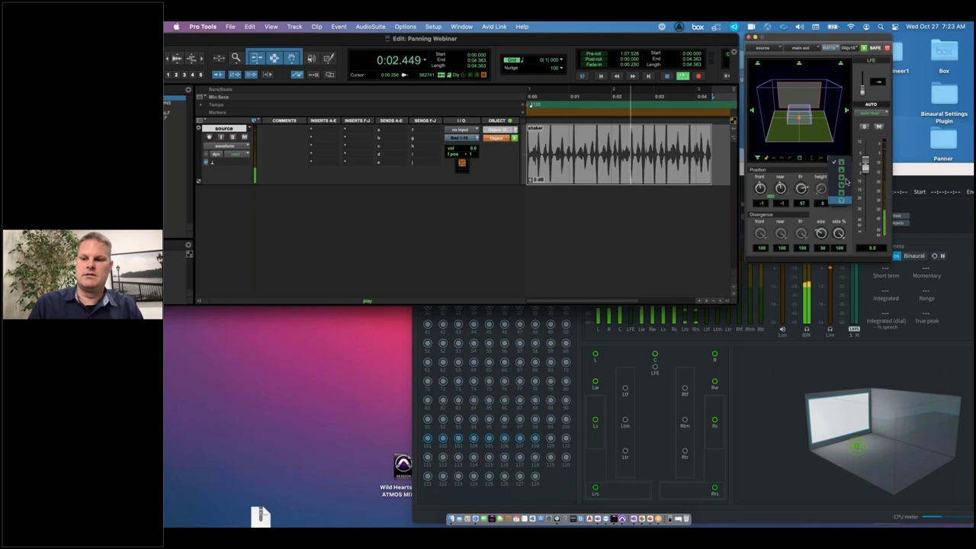
click(844, 178)
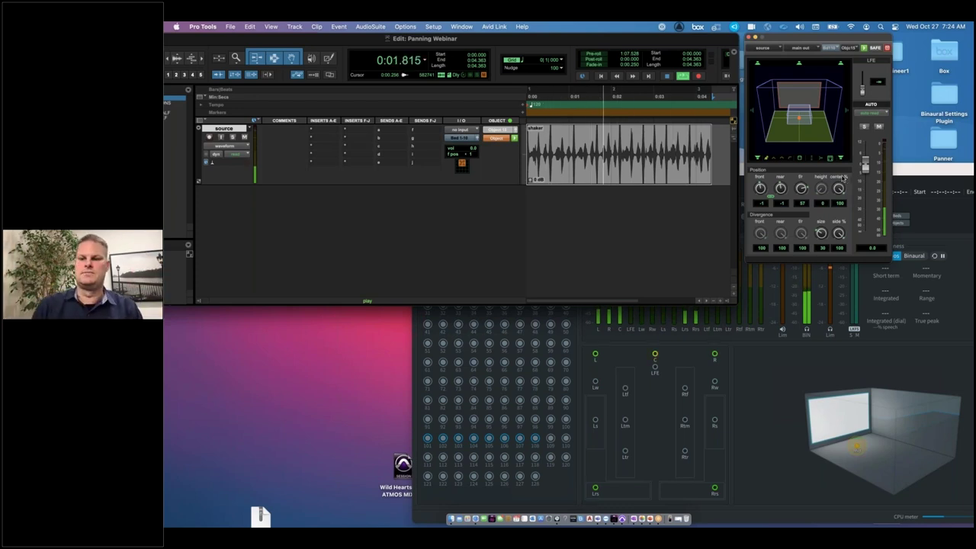
click(830, 158)
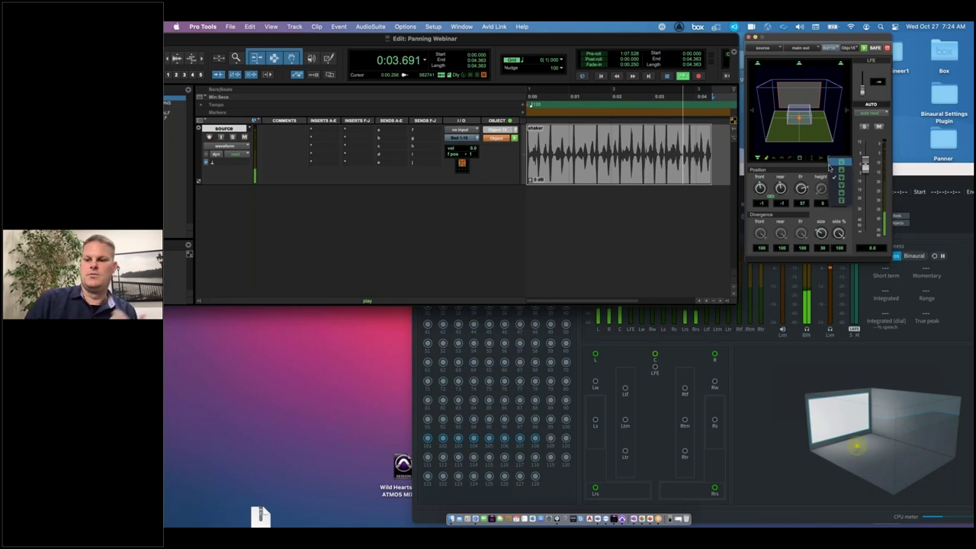
click(841, 187)
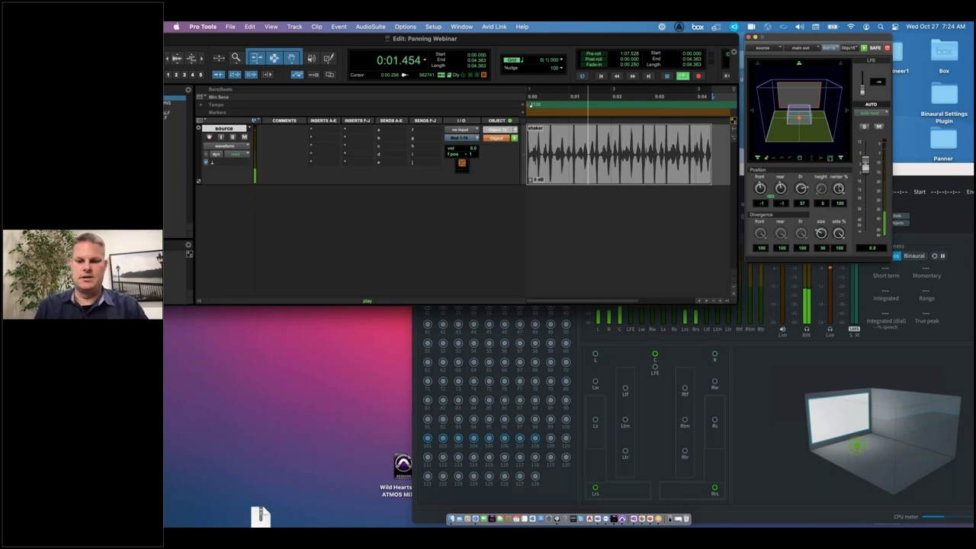
- Raise the source's size to 100 while checking the Renderer's speaker meters, and reduce it to 12 with playback stopped
click(626, 333)
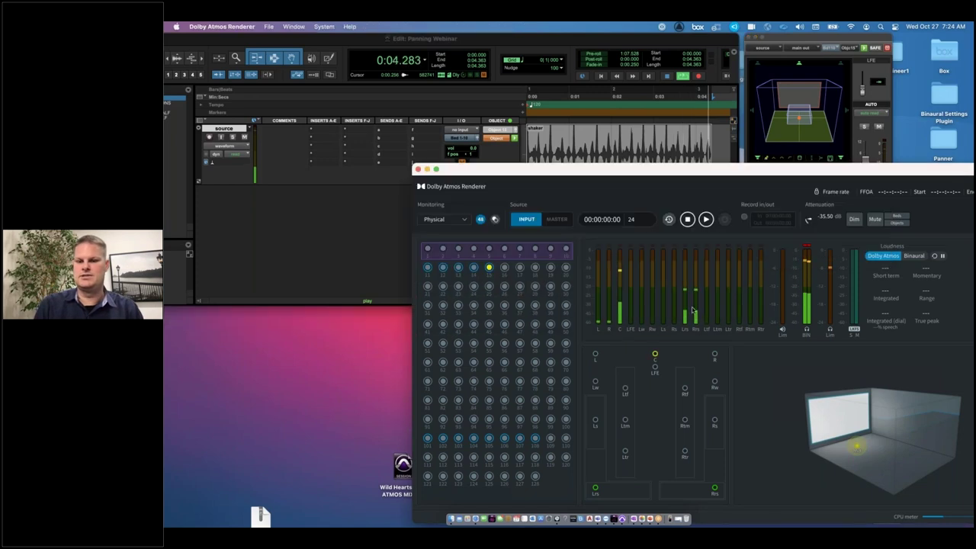
click(828, 43)
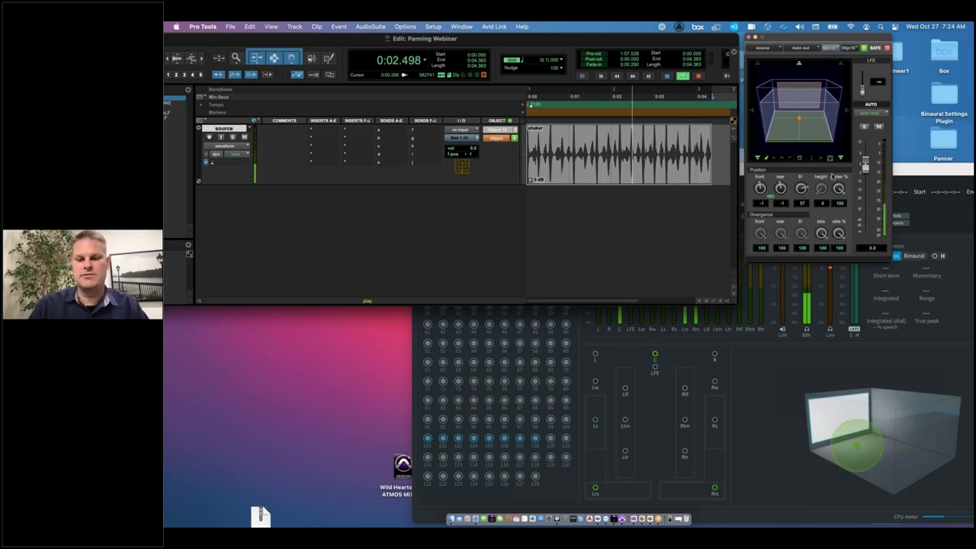
click(655, 317)
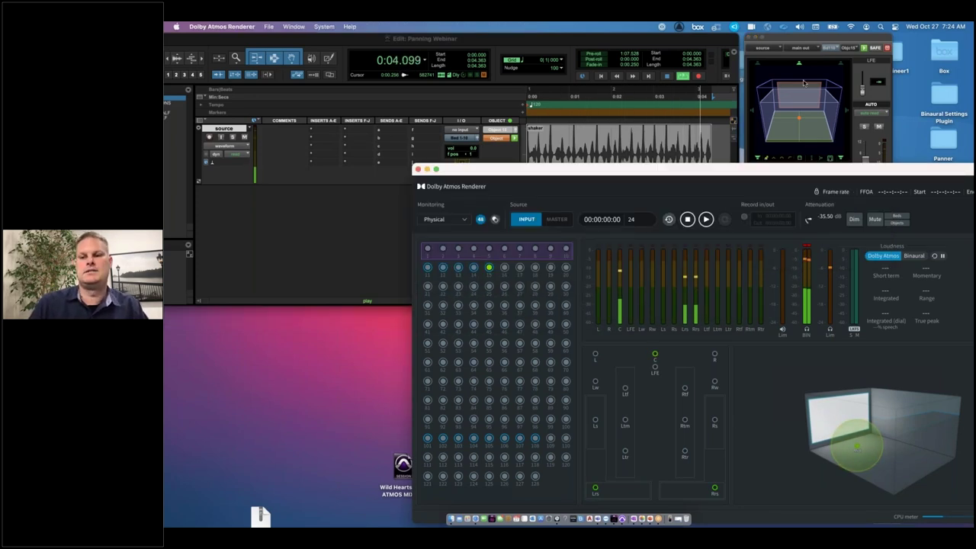
click(806, 38)
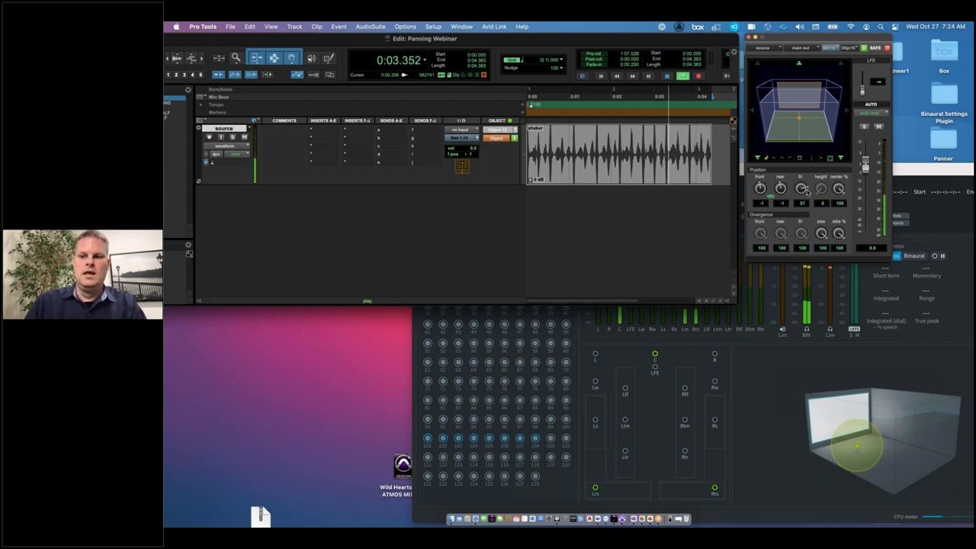
key(space)
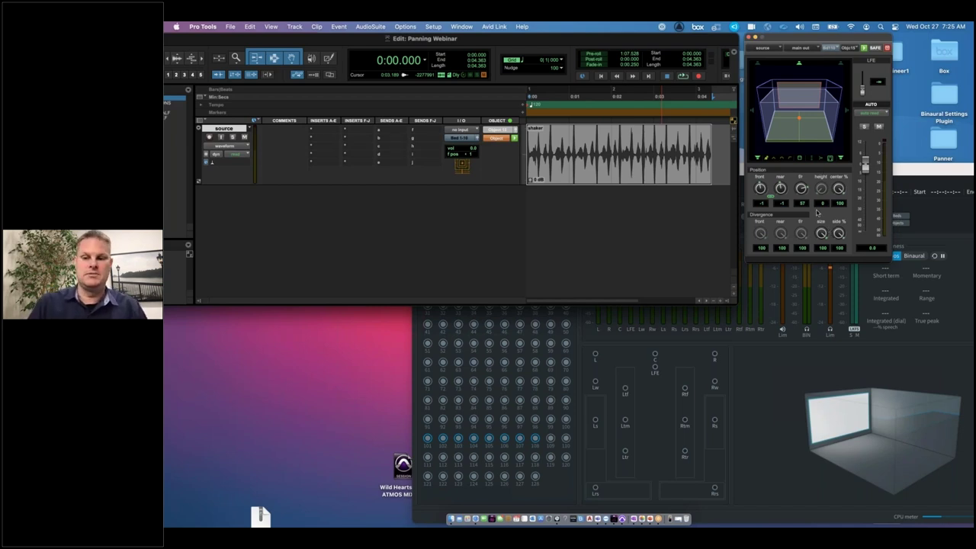
drag(820, 254, 827, 208)
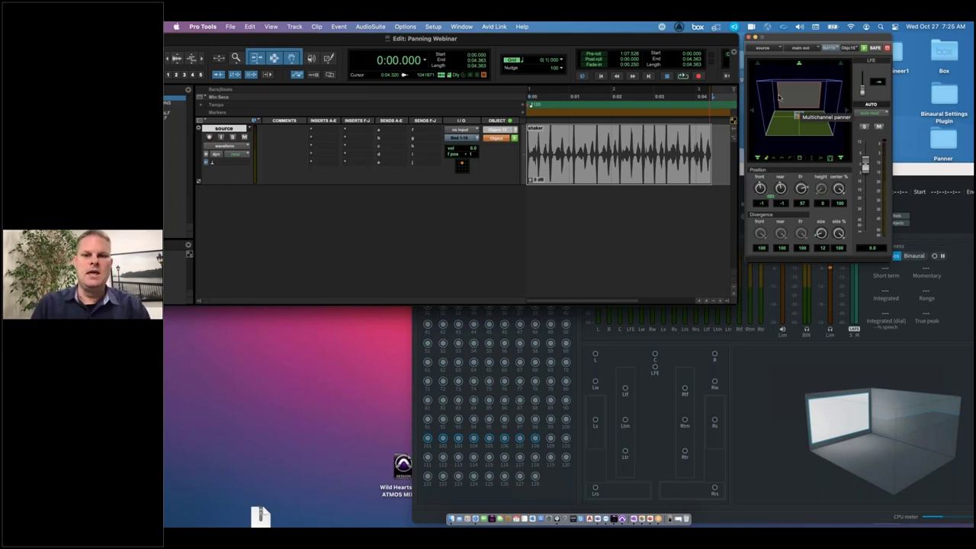
- Show and unmute the slap track, and audition it with the source panned to front/rear -12, F/R 100
double_click(583, 39)
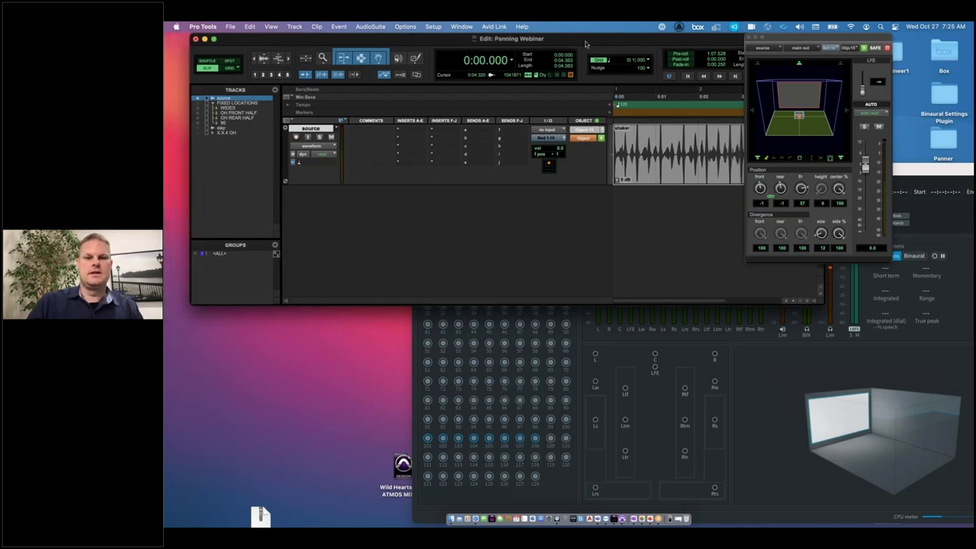
double_click(562, 39)
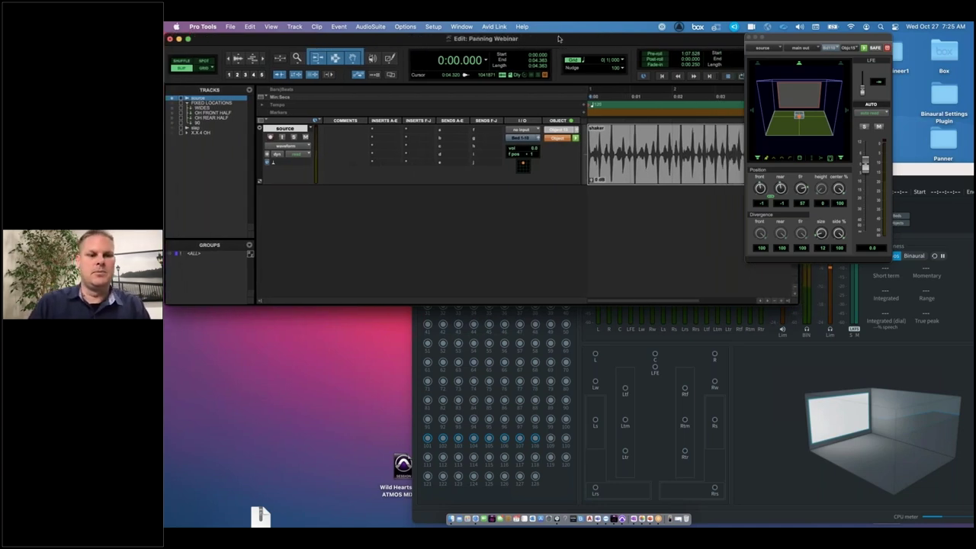
click(172, 128)
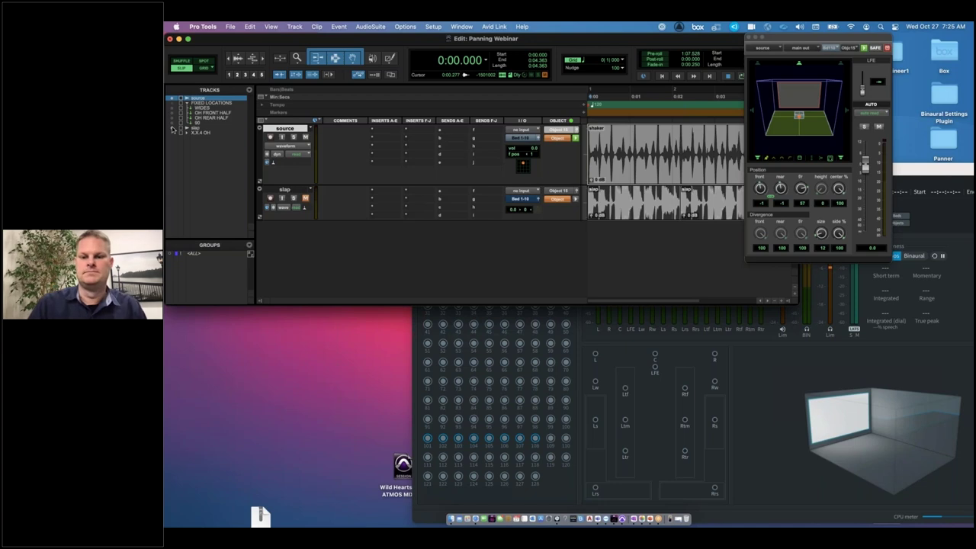
key(space)
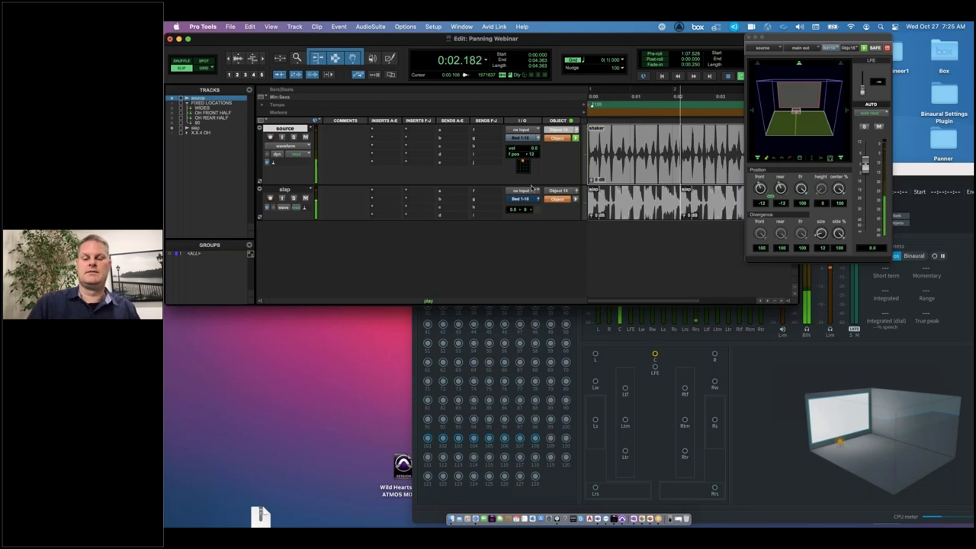
key(space)
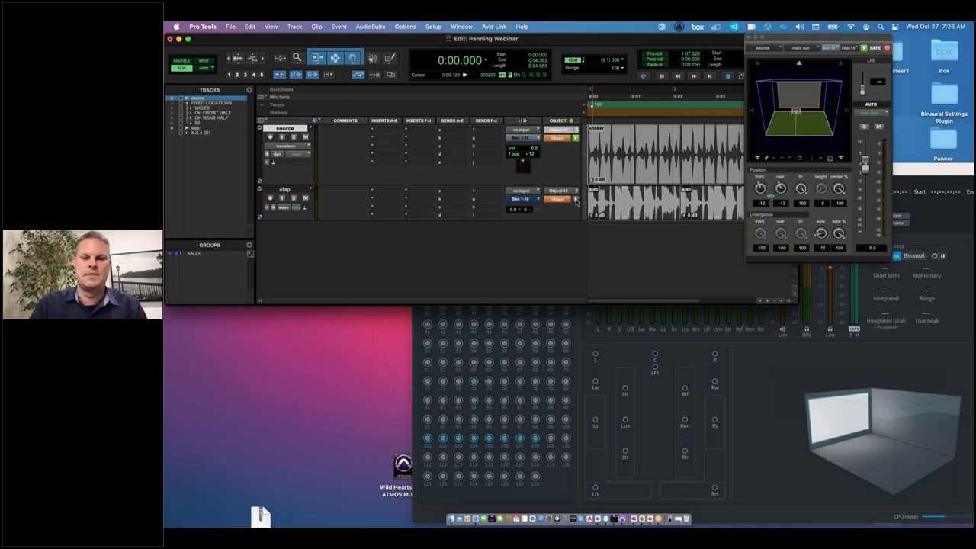
- Hand the shared object's panning control to the slap track and pan it to front/rear about -18 from its own panner during playback
click(576, 138)
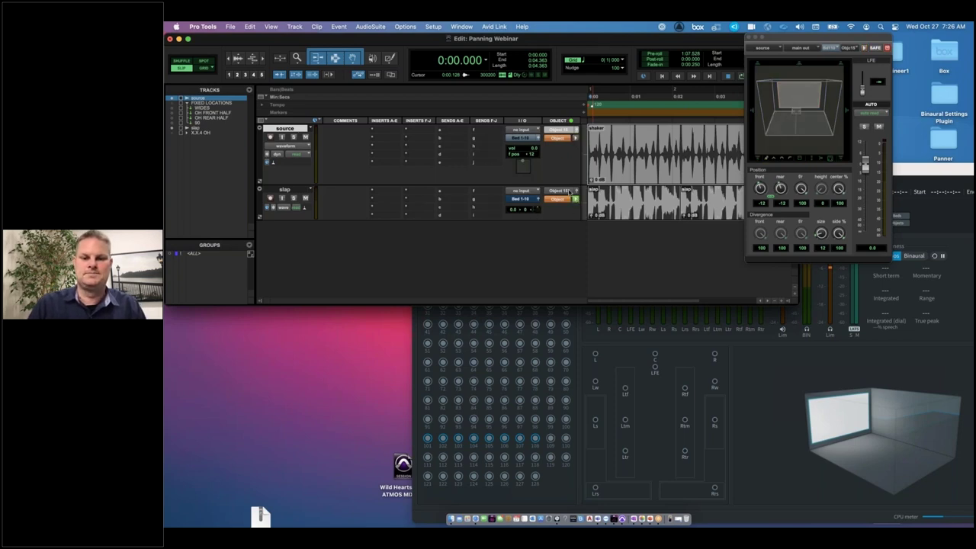
click(577, 192)
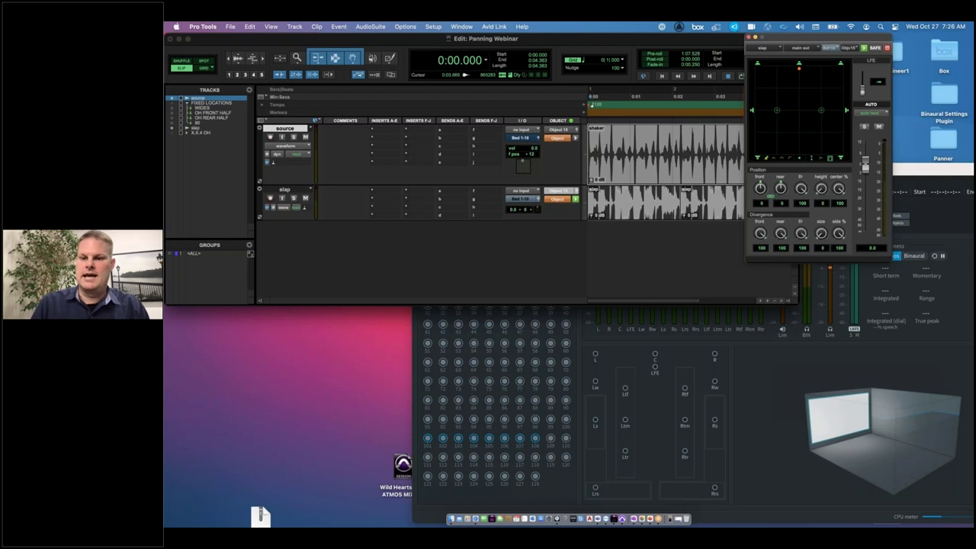
key(space)
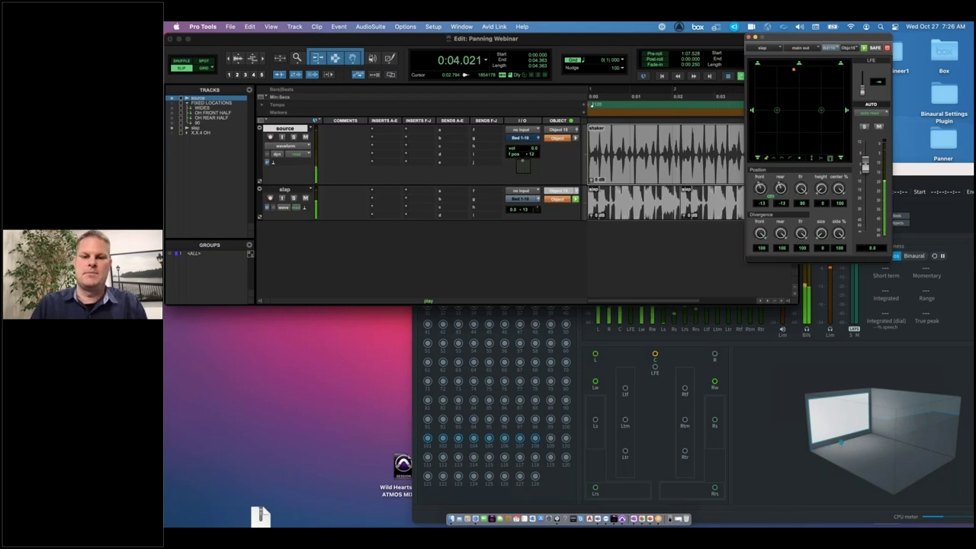
key(space)
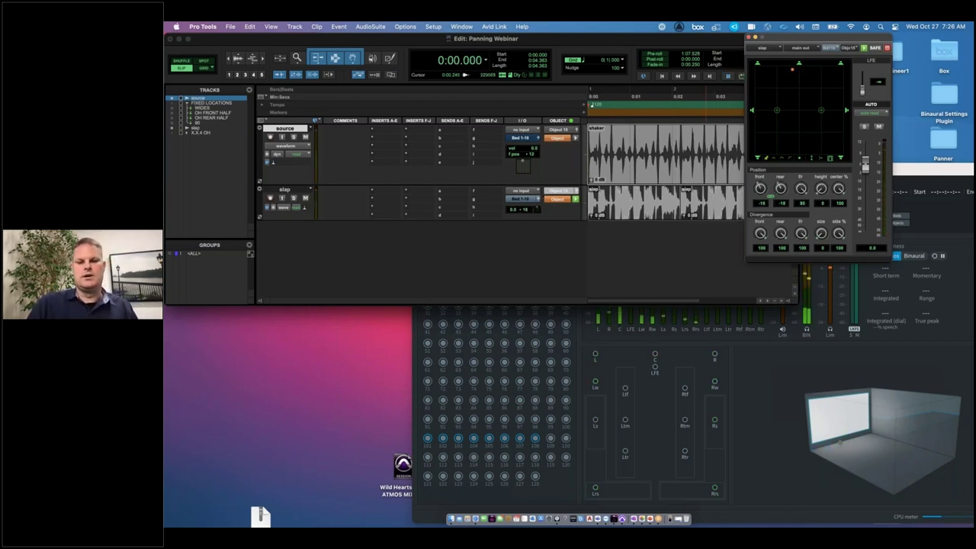
- Return object panning control to the source track with its panner open, and mute and hide the slap track
click(575, 199)
click(575, 139)
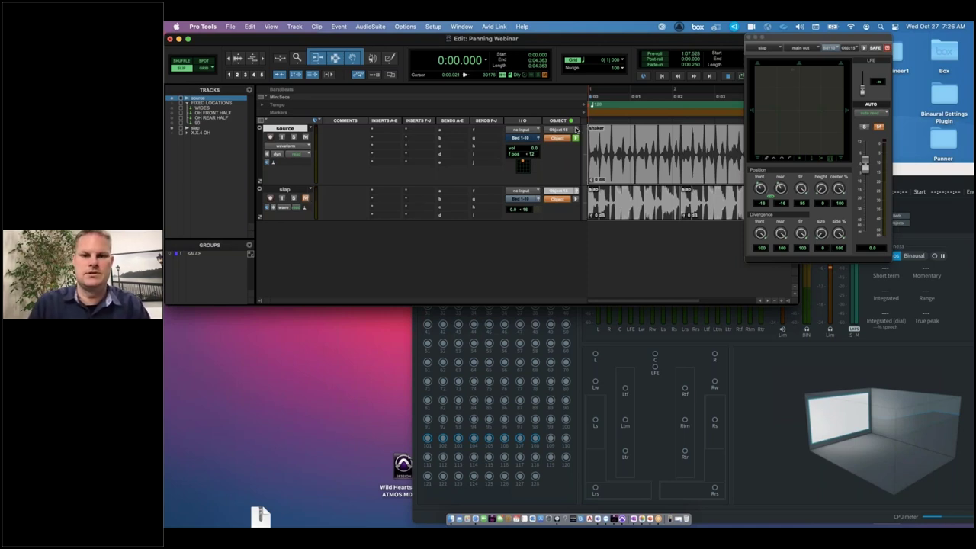
click(576, 131)
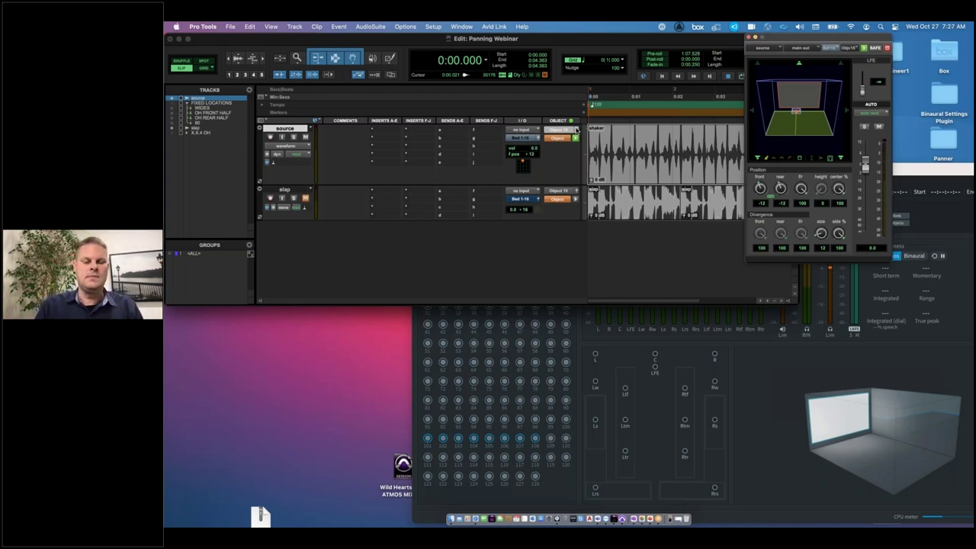
click(173, 131)
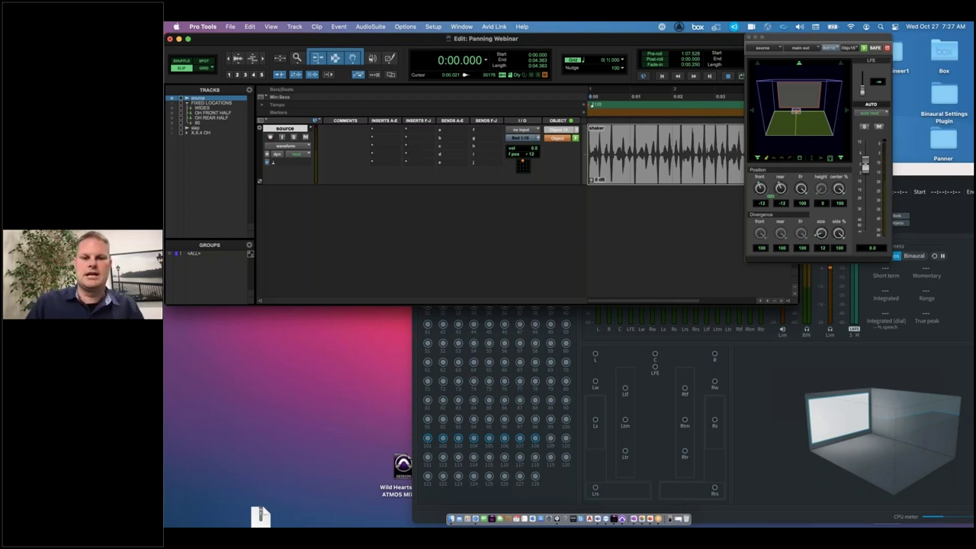
- Recall the Fixed Objects sends preset from Panning Strategy onto the source track
click(447, 132)
mouse_move(450, 132)
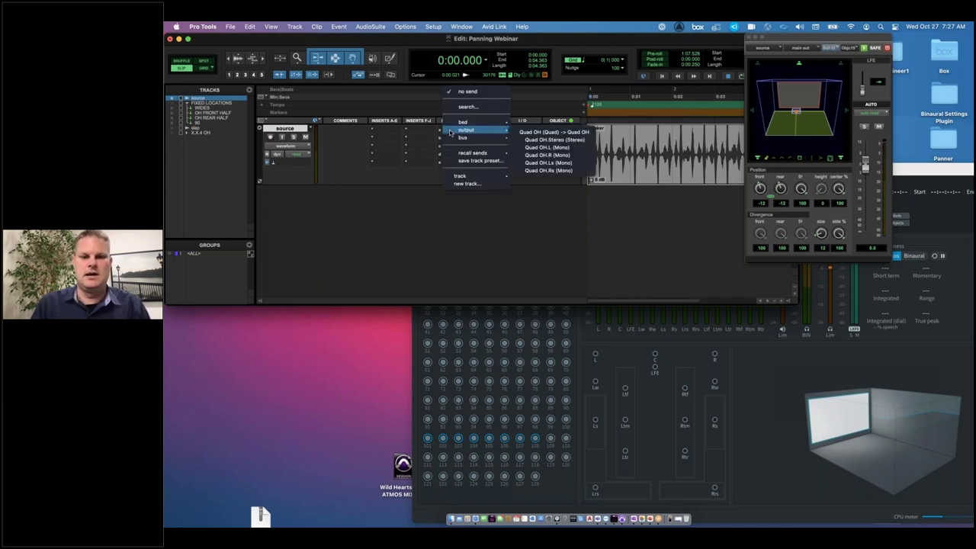
mouse_move(480, 154)
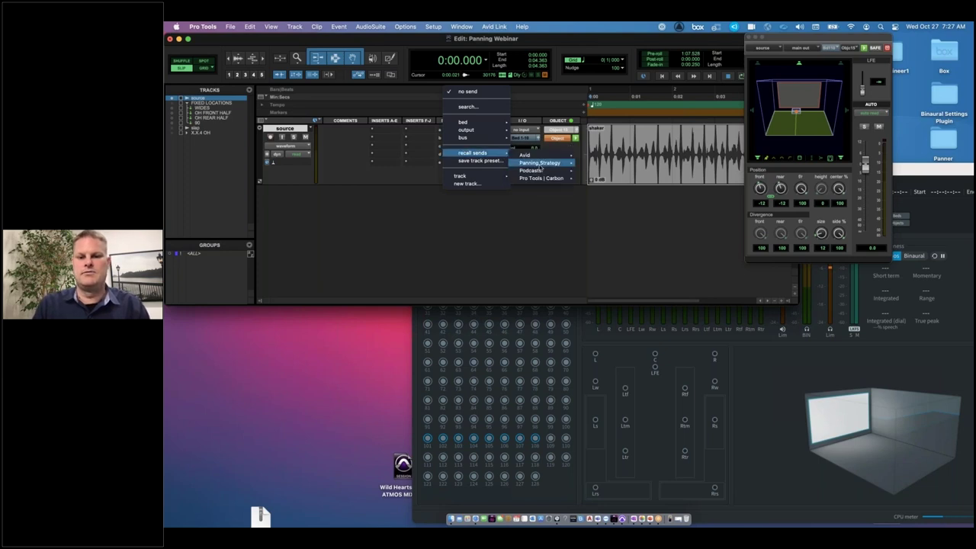
mouse_move(542, 166)
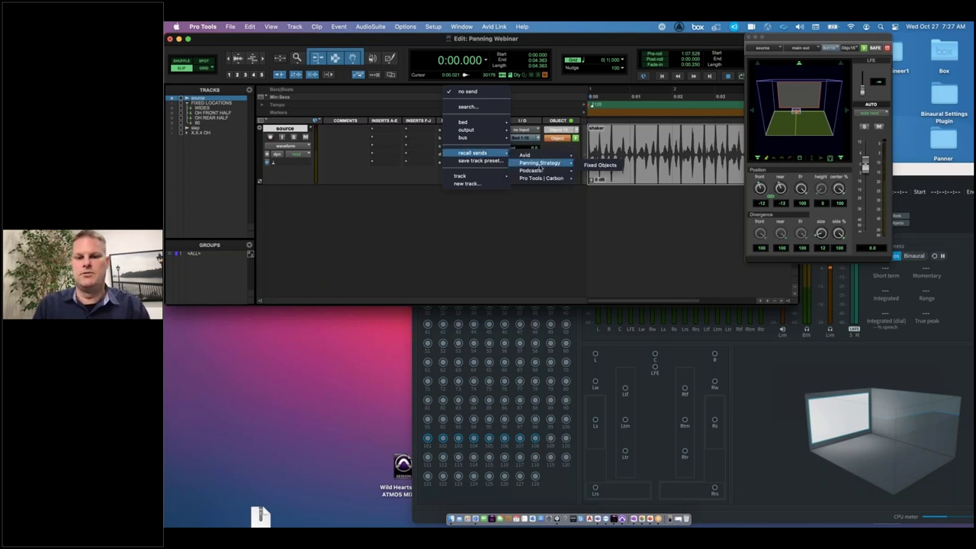
click(600, 166)
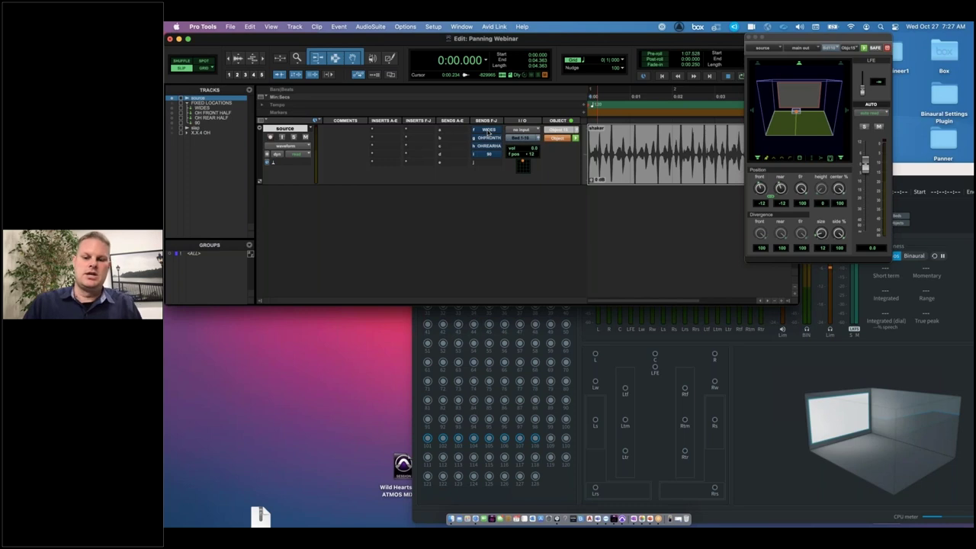
- Audition the source through its WIDES send and reset its object speaker zone to all speakers
key(space)
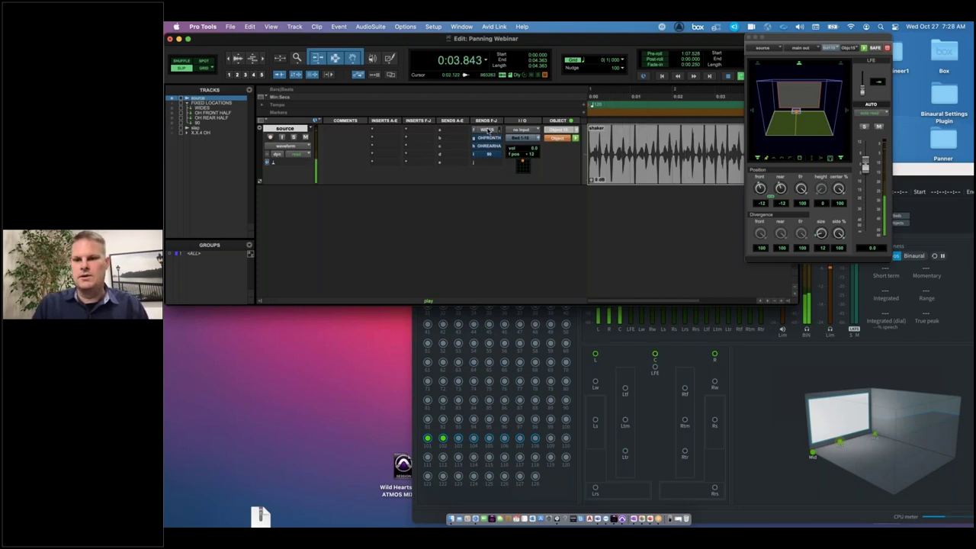
click(830, 159)
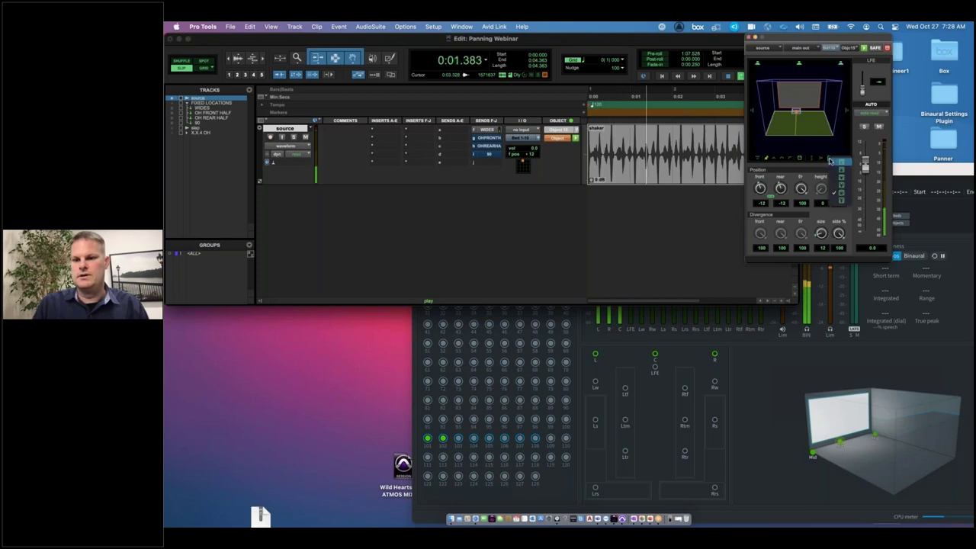
click(841, 161)
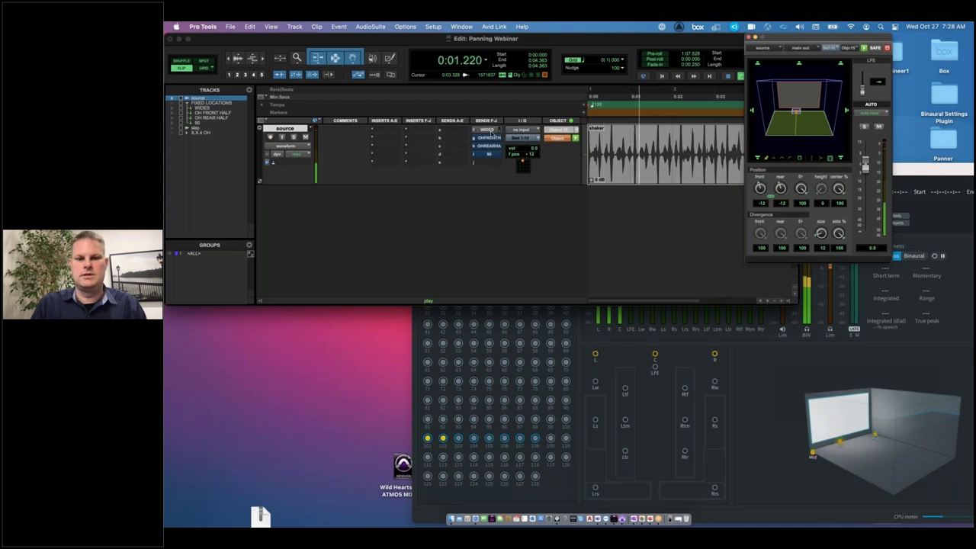
- Show the fixed-location tracks and open the WIDES track's object panner
click(177, 108)
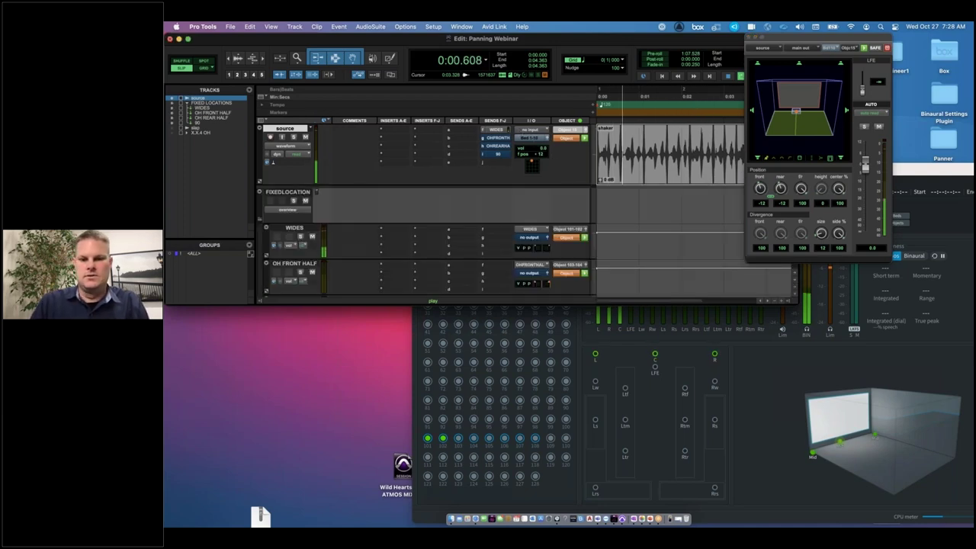
click(548, 239)
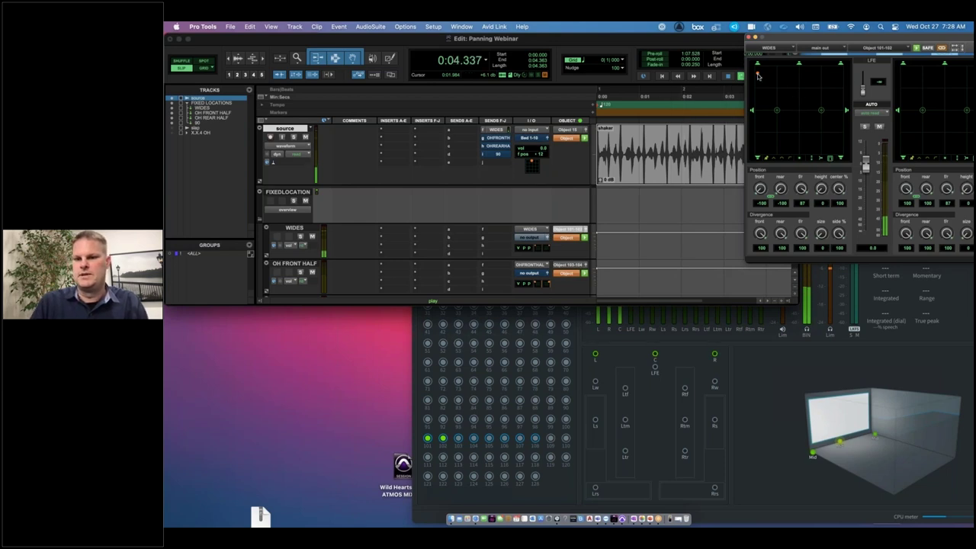
- Move the WIDES object back along the side wall until the wide speakers play, and return to the Edit window
drag(758, 75, 759, 77)
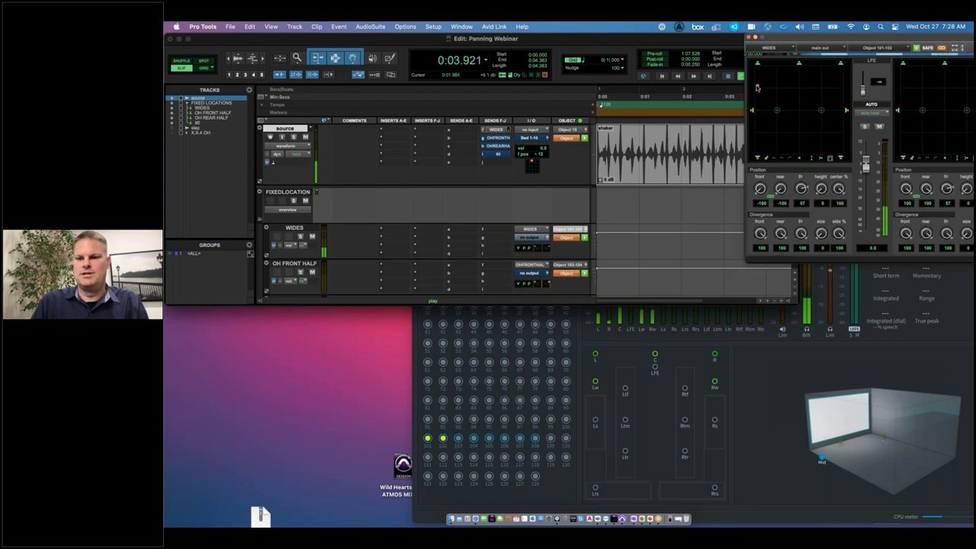
click(631, 338)
click(543, 36)
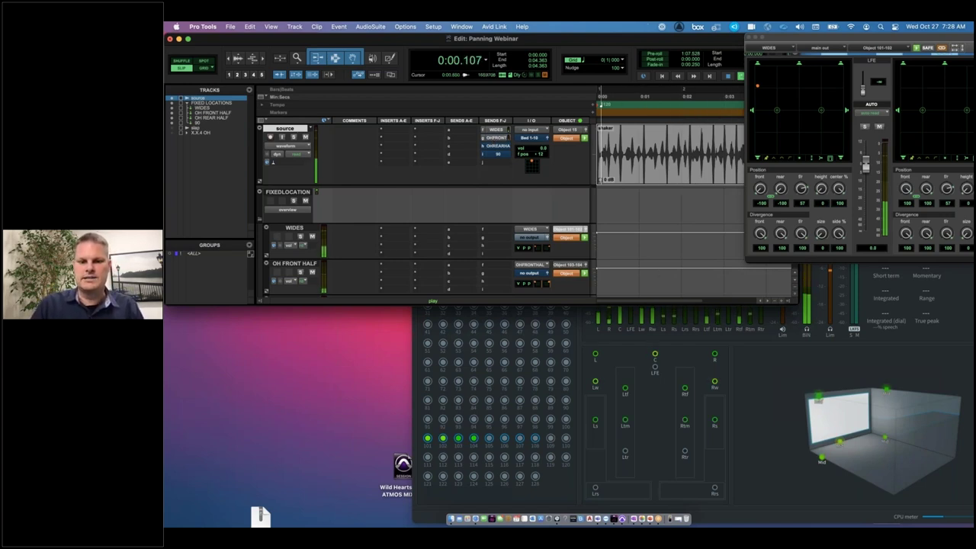
- Open the OH FRONT HALF track's object panner, bring it fully into view, and check the OH REAR HALF and 90 tracks
click(546, 269)
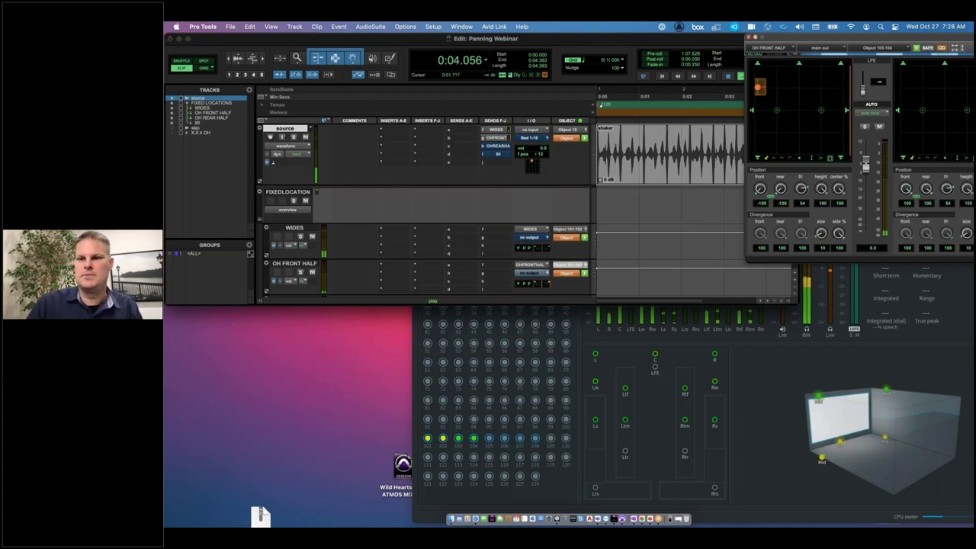
drag(830, 38, 761, 38)
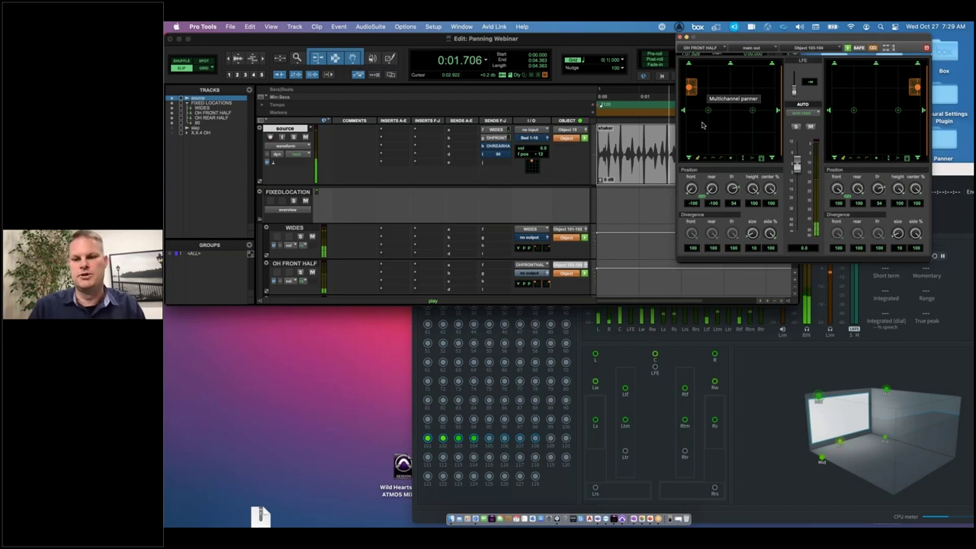
scroll(549, 245, down, 3)
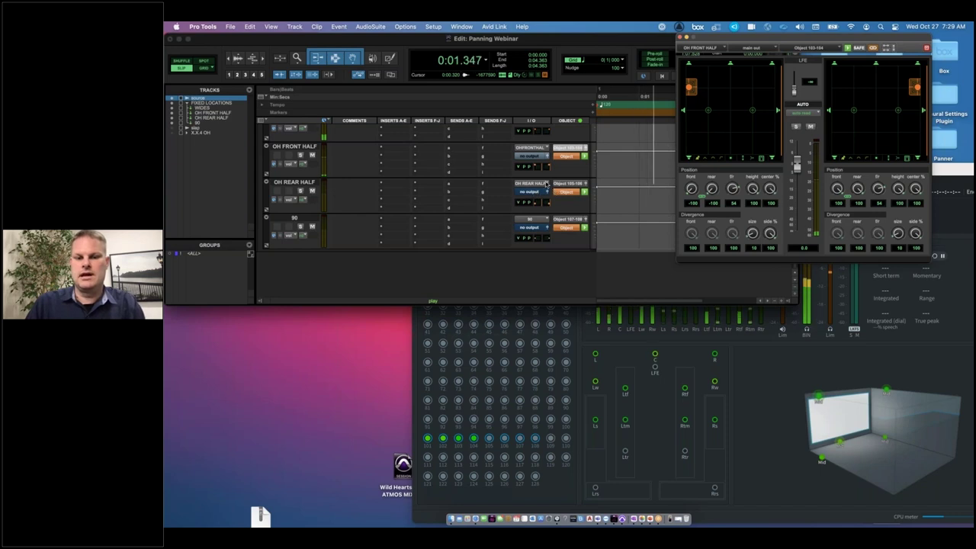
scroll(427, 206, up, 3)
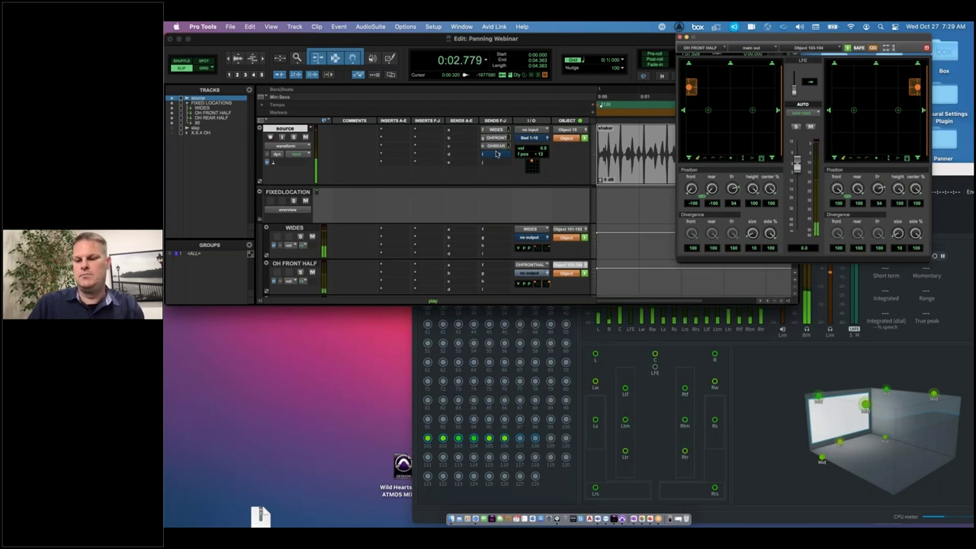
- Switch to the Dolby Atmos Renderer and rotate its 3D room view to inspect all the fixed-location objects
click(836, 408)
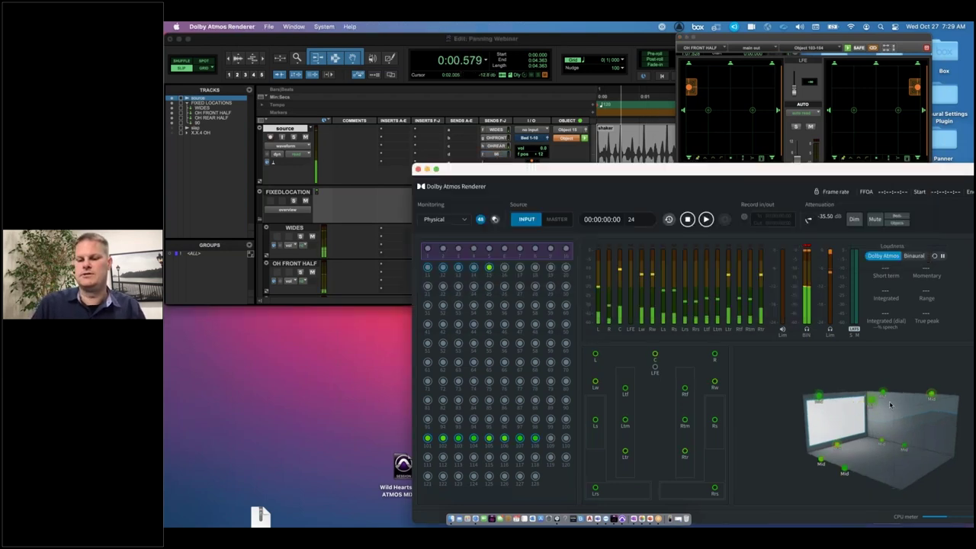
drag(836, 408, 822, 442)
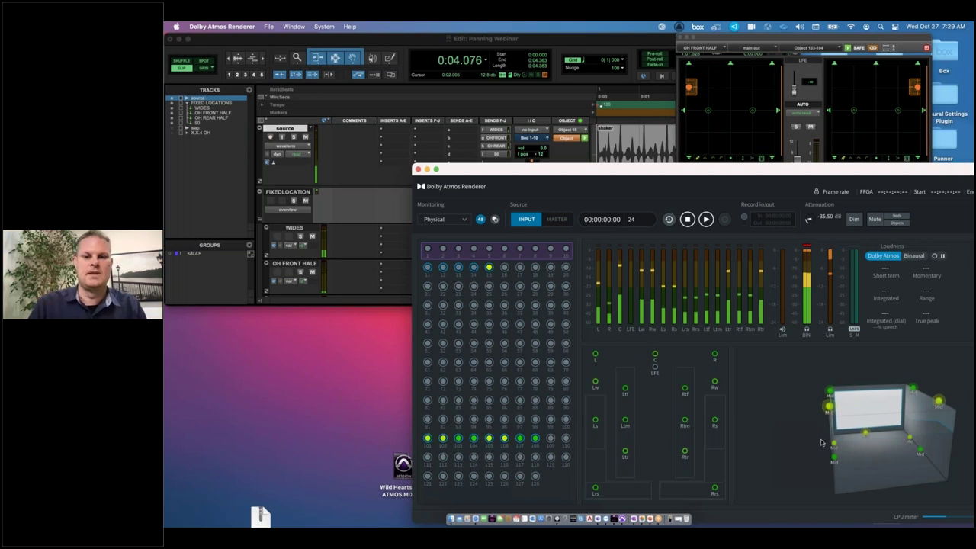
- Adjust the level of the source track's WIDES send and stop playback
click(497, 129)
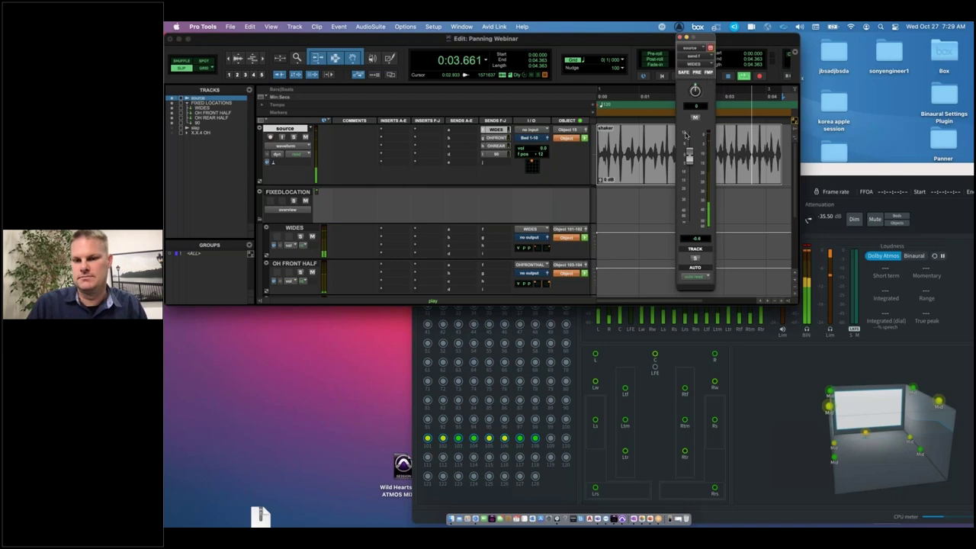
mouse_move(694, 151)
mouse_down()
mouse_move(696, 140)
mouse_move(688, 157)
mouse_up()
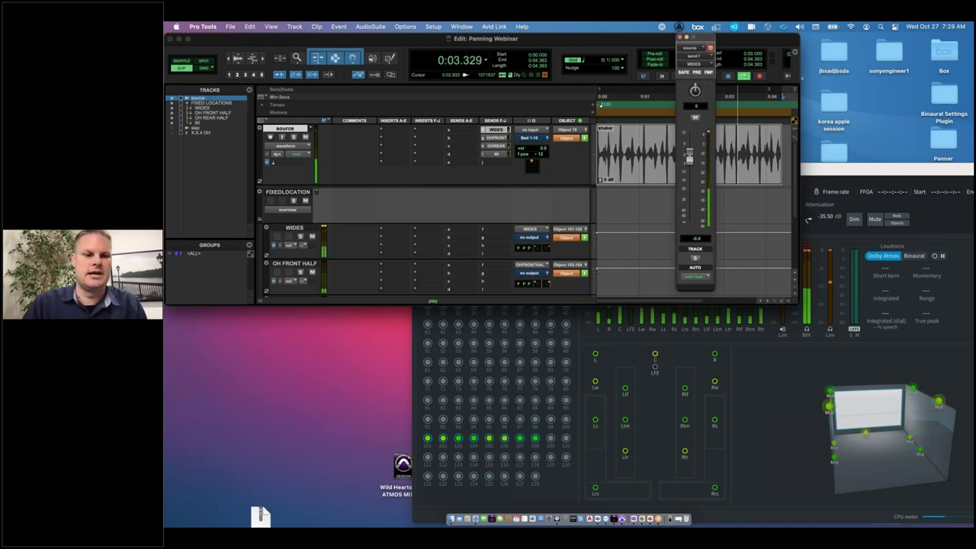
key(space)
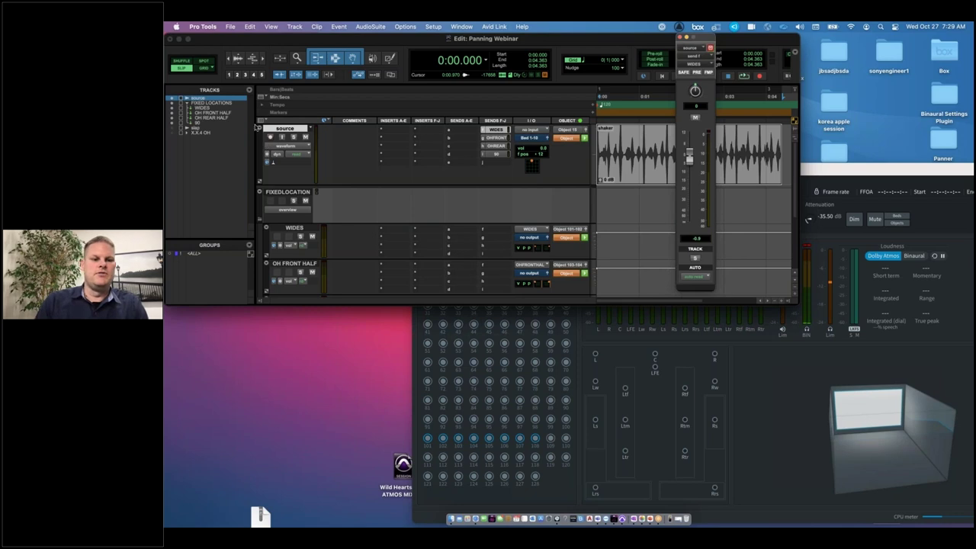
- Mute all four fixed-location sends on the source track and open the track's main output panner
drag(494, 131, 497, 156)
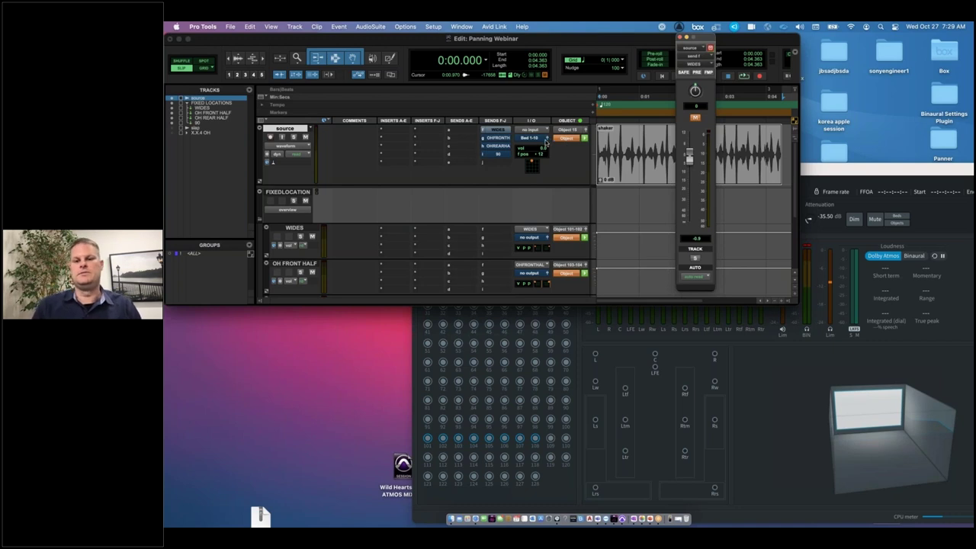
click(546, 140)
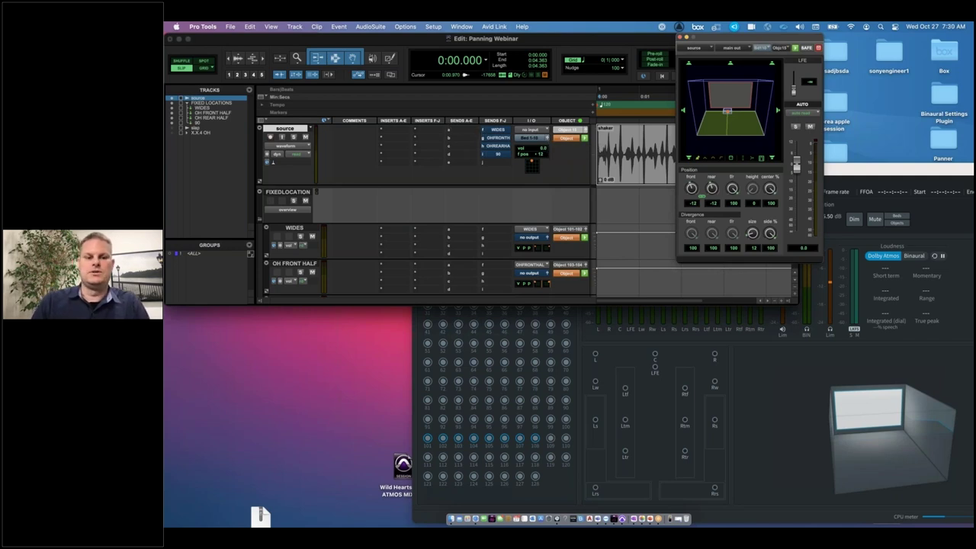
- Set the FIXED LOCATIONS folder track to micro height and close the folder
click(260, 195)
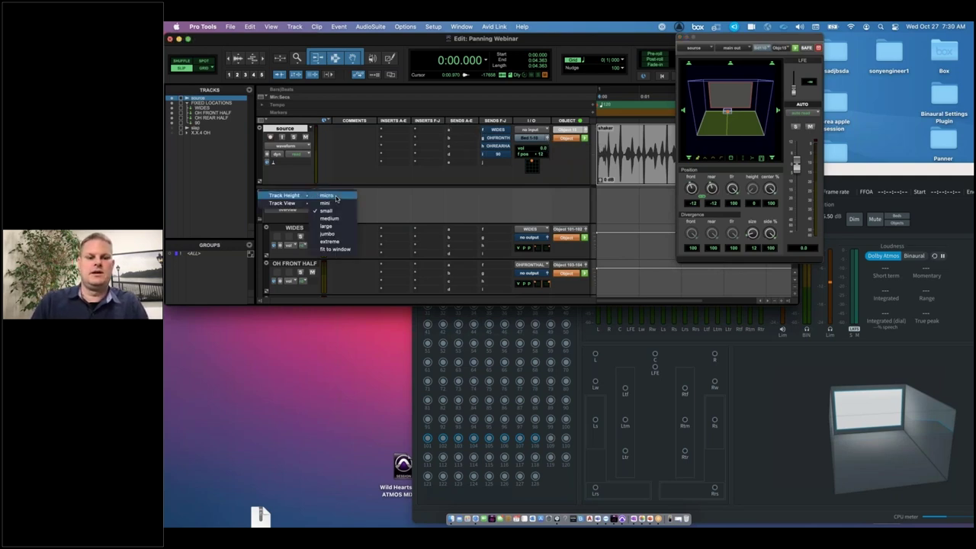
click(328, 197)
click(260, 190)
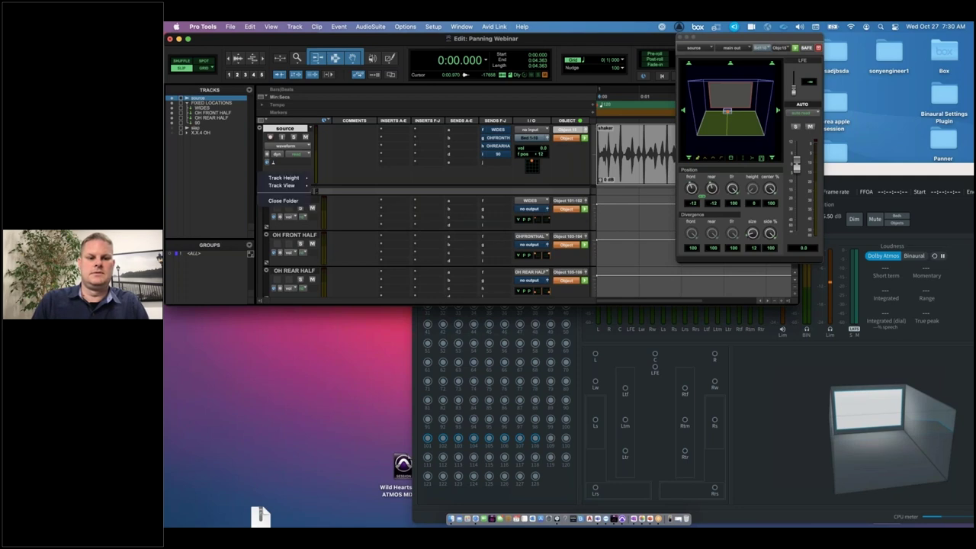
click(274, 202)
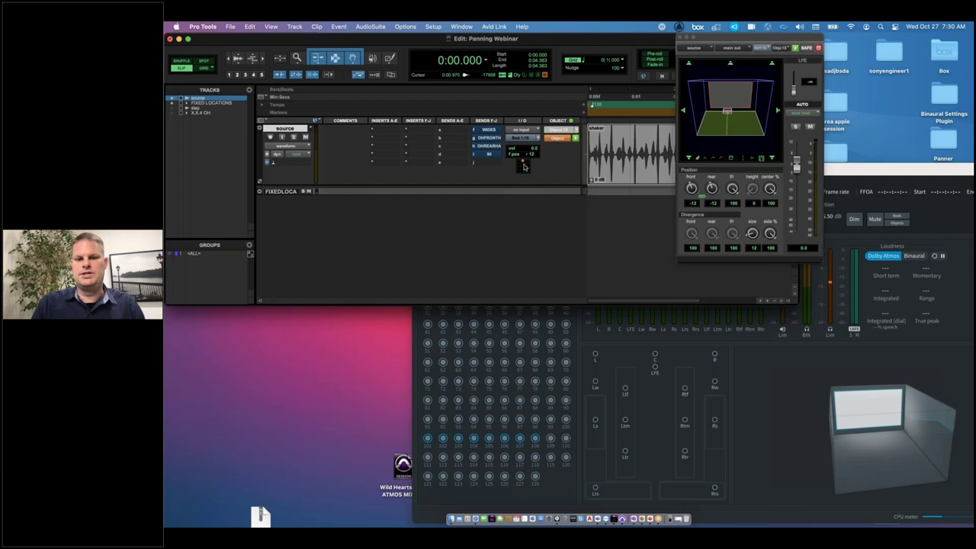
- Switch the source track to bus output, start playback, and pan it near front centre with left/right at about -4
click(555, 142)
key(space)
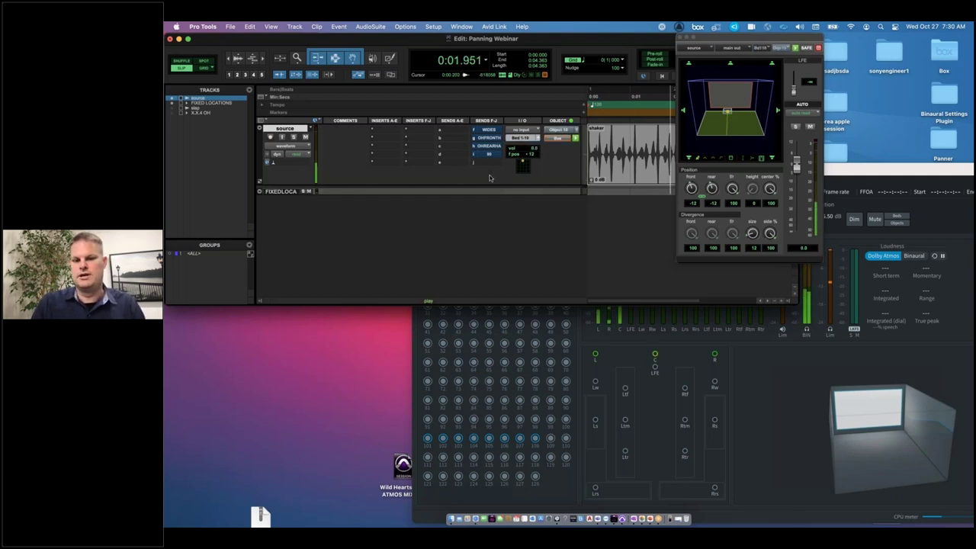
drag(523, 161, 523, 163)
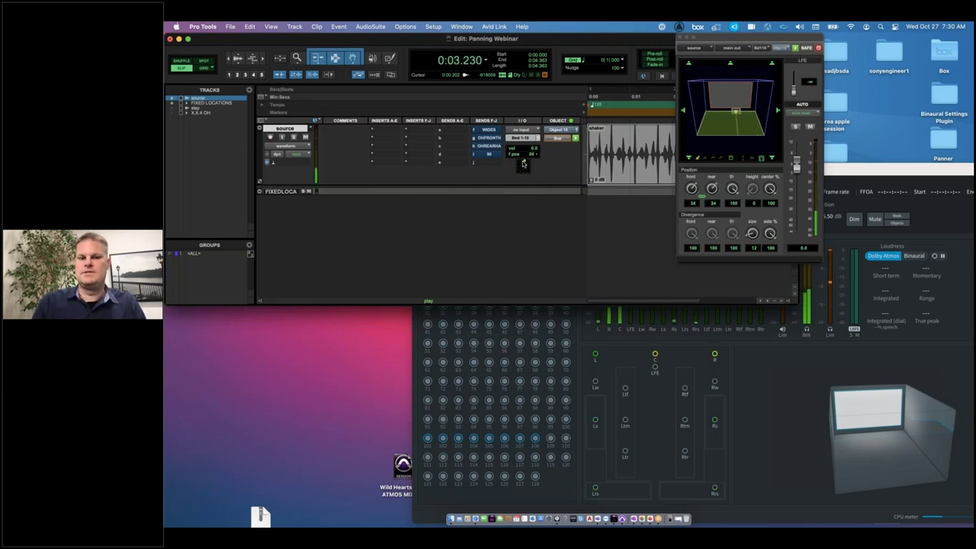
drag(523, 164, 523, 164)
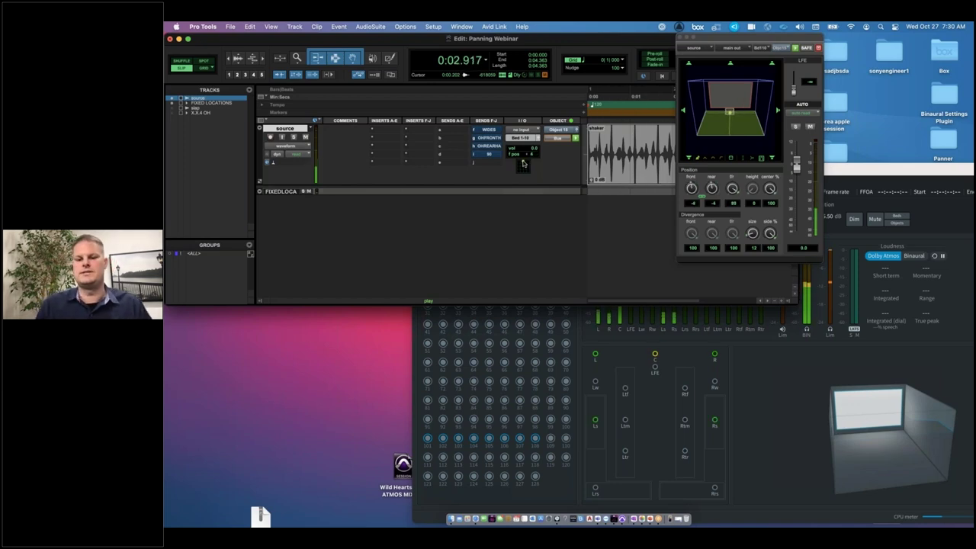
- Assign the source track's send A to the Quad OH output and raise its level to about +0.7 dB
click(454, 131)
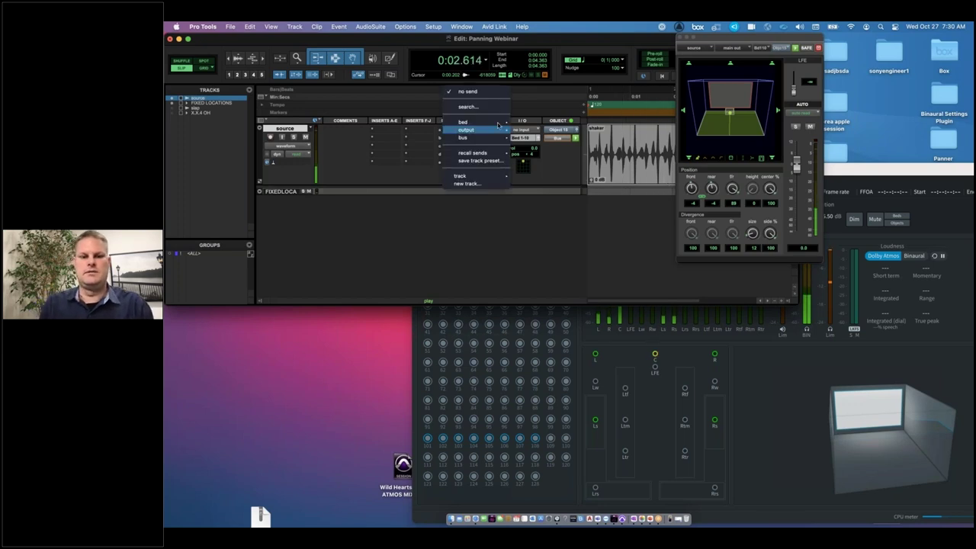
mouse_move(499, 176)
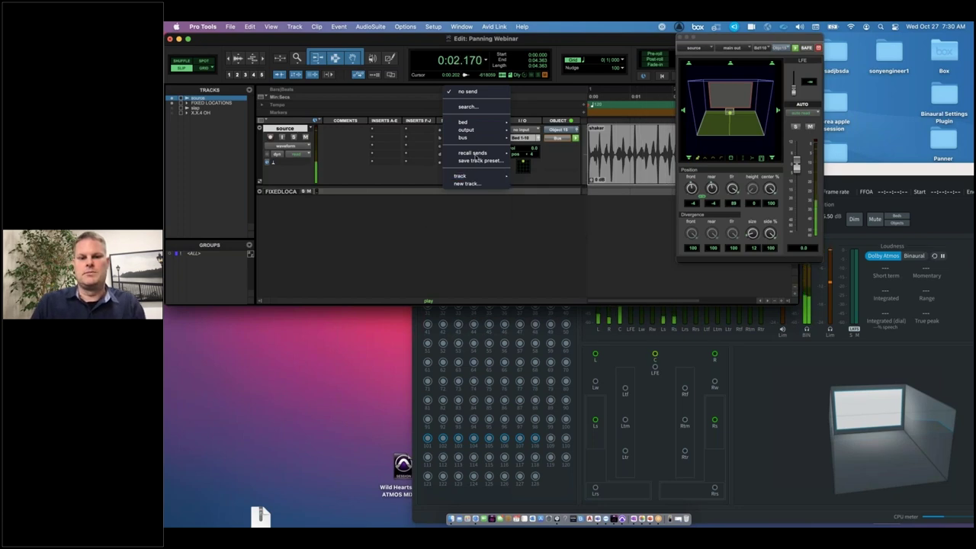
mouse_move(467, 129)
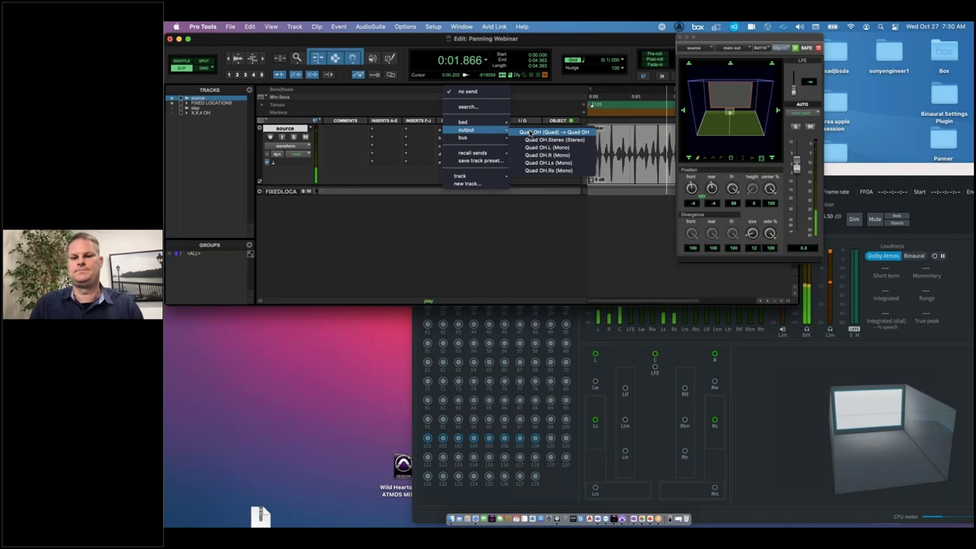
click(530, 133)
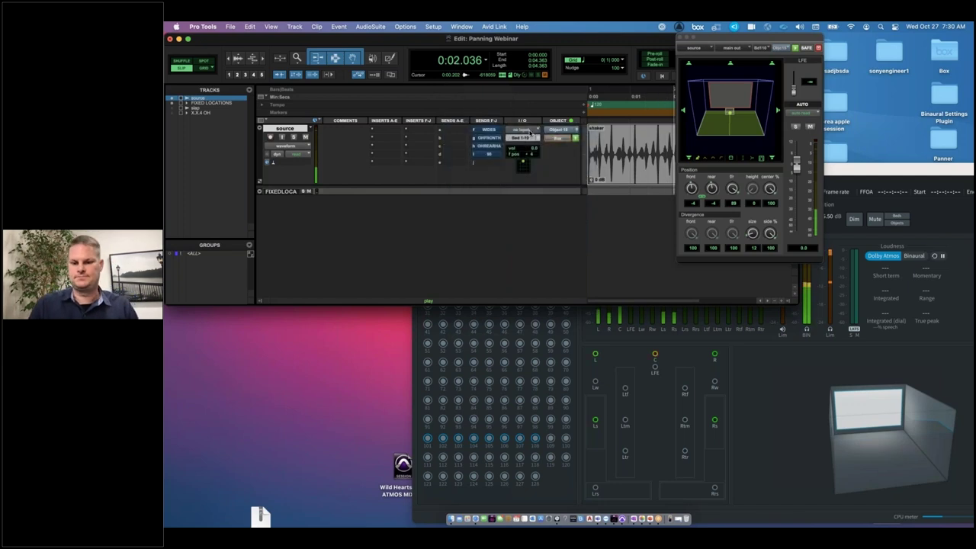
click(450, 134)
mouse_move(467, 130)
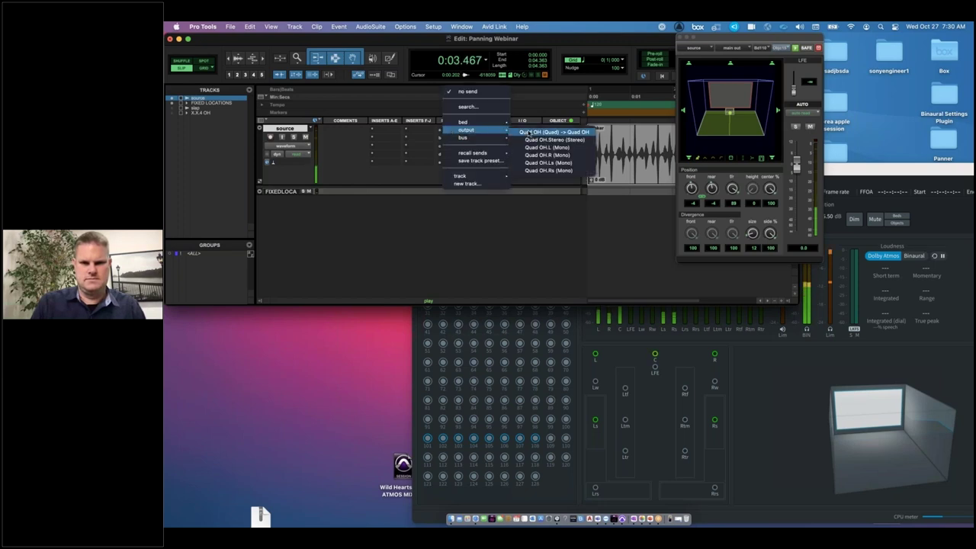
click(530, 133)
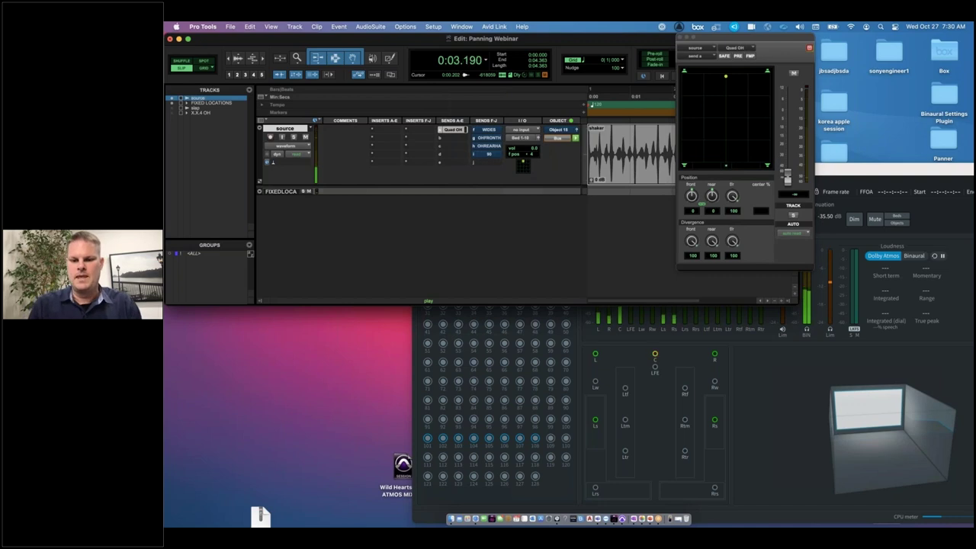
drag(789, 170, 790, 130)
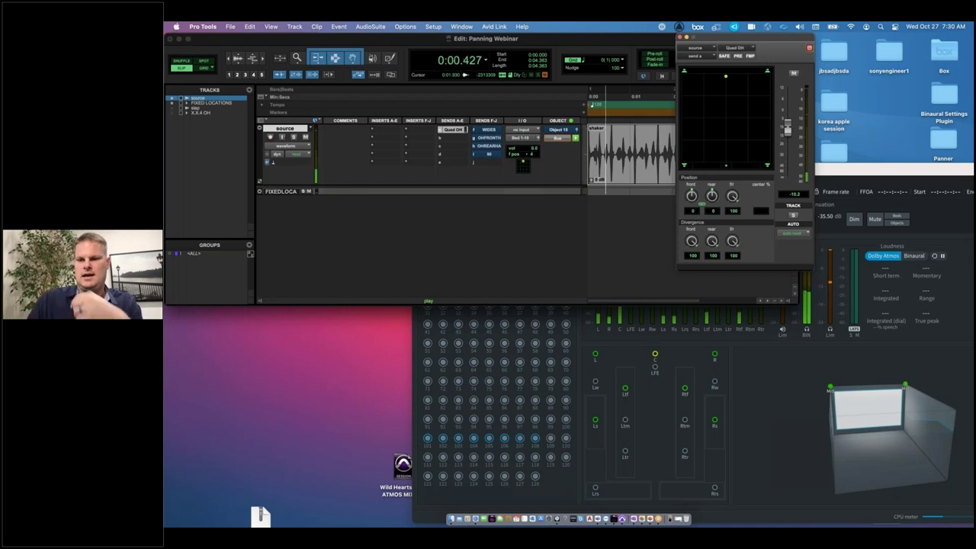
drag(788, 126, 788, 107)
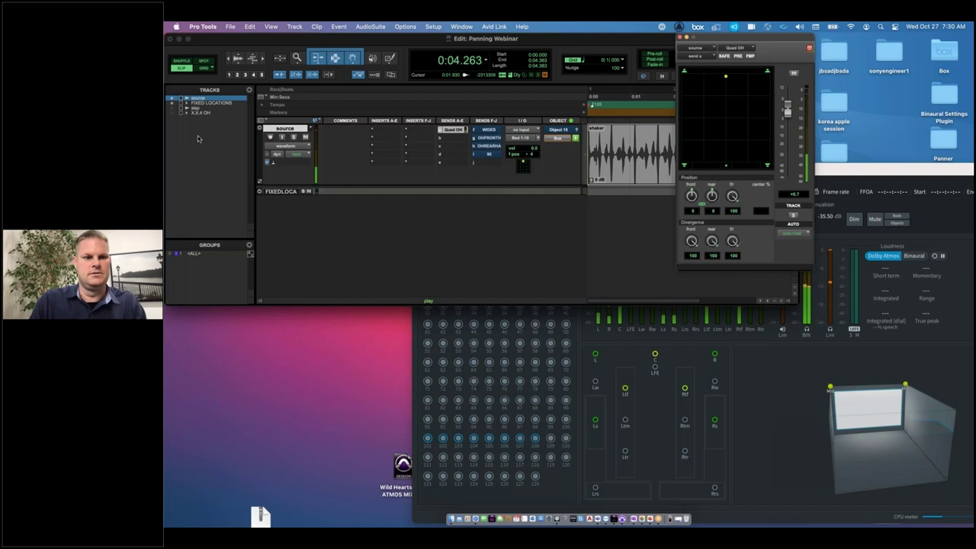
- Show the X.X.4 OH folder track and open it to reveal the two OH Quad tracks
click(180, 112)
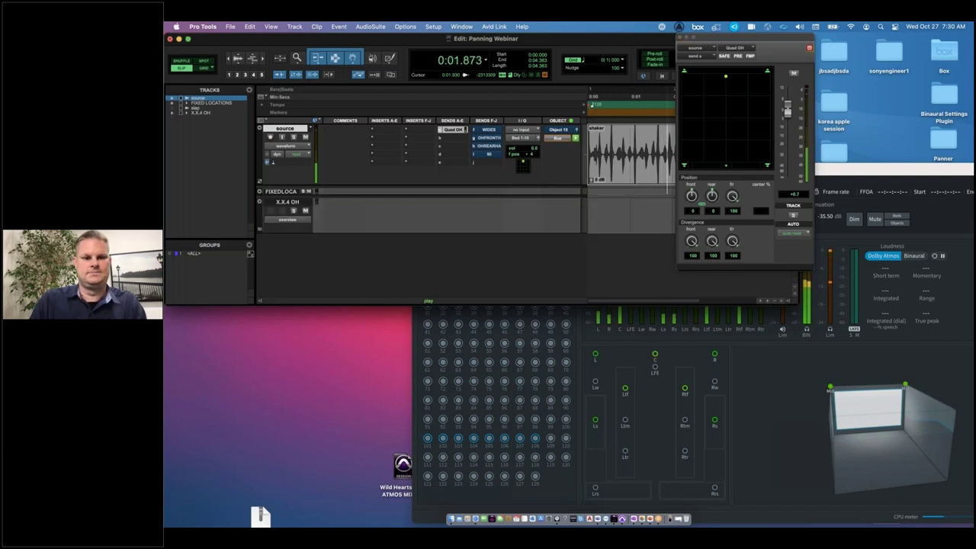
click(259, 201)
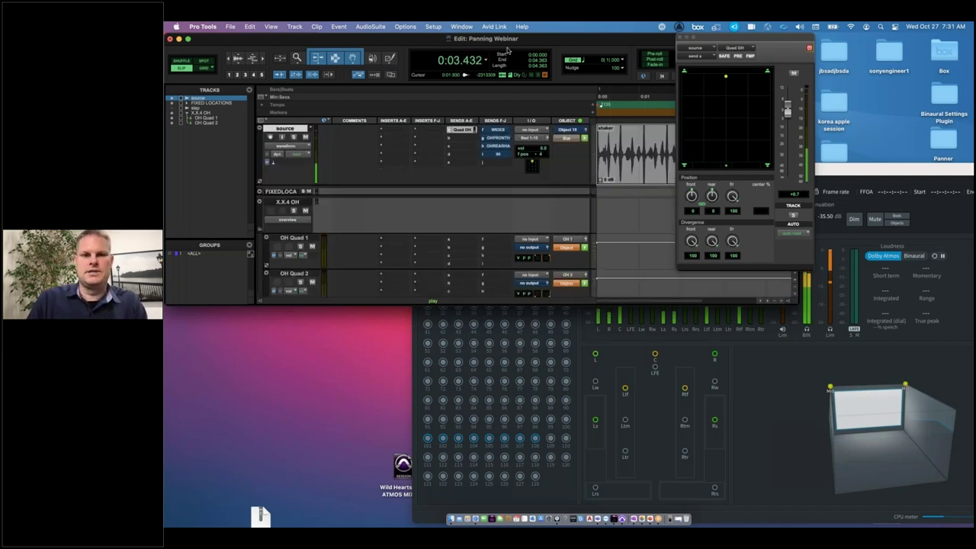
- Open I/O Setup and examine the Quad OH output path with its stereo sub-paths OH 1 and OH 2
click(433, 27)
click(457, 85)
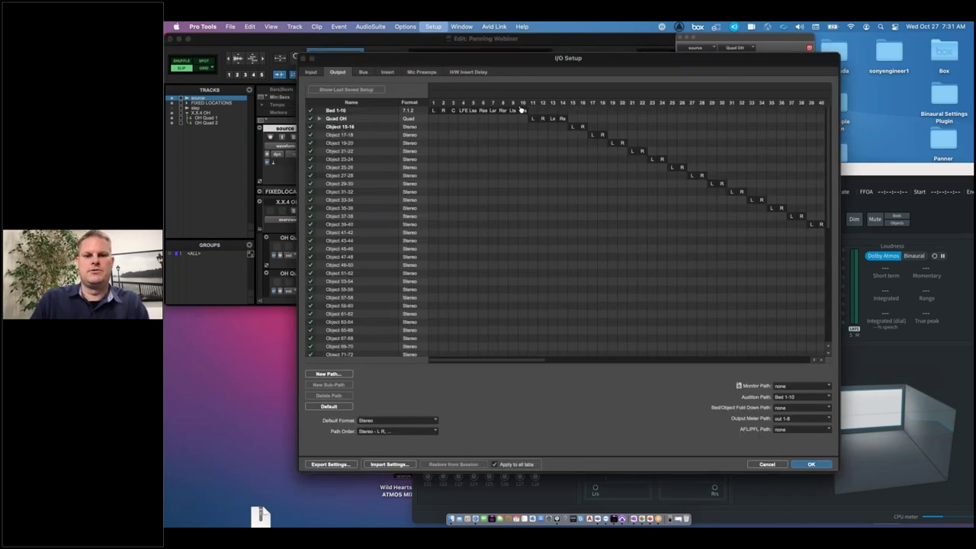
click(340, 121)
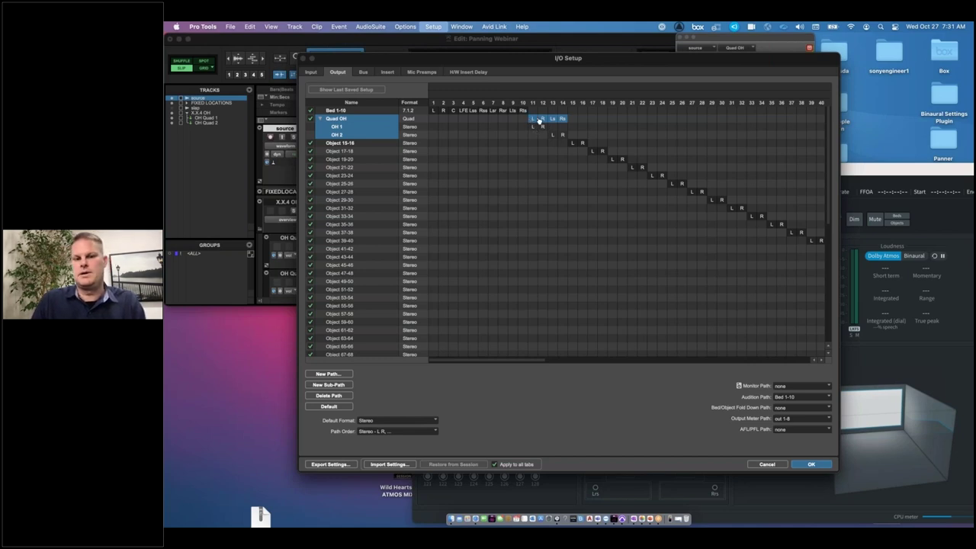
click(336, 128)
click(337, 135)
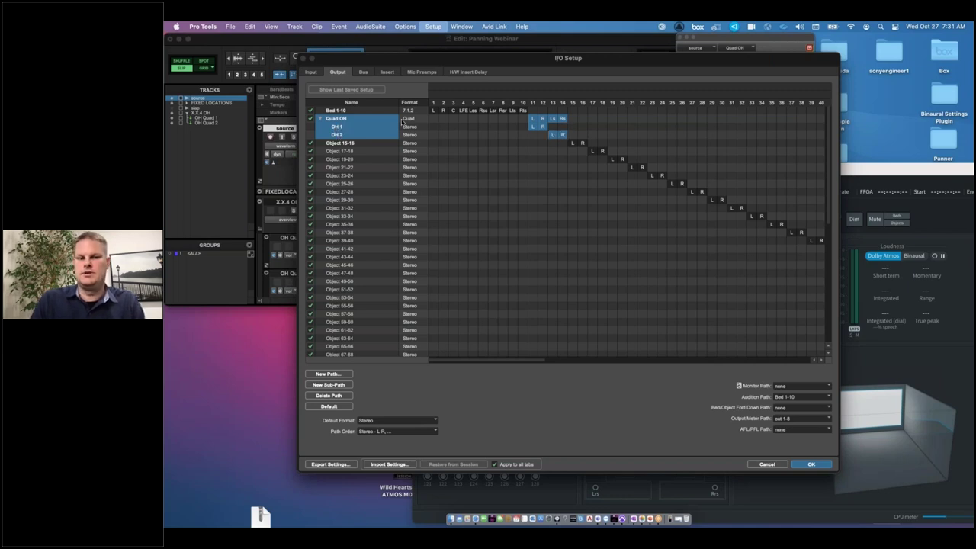
- Examine how the OH 1 and OH 2 busses map to outputs and Renderer inputs, and close I/O Setup
click(363, 72)
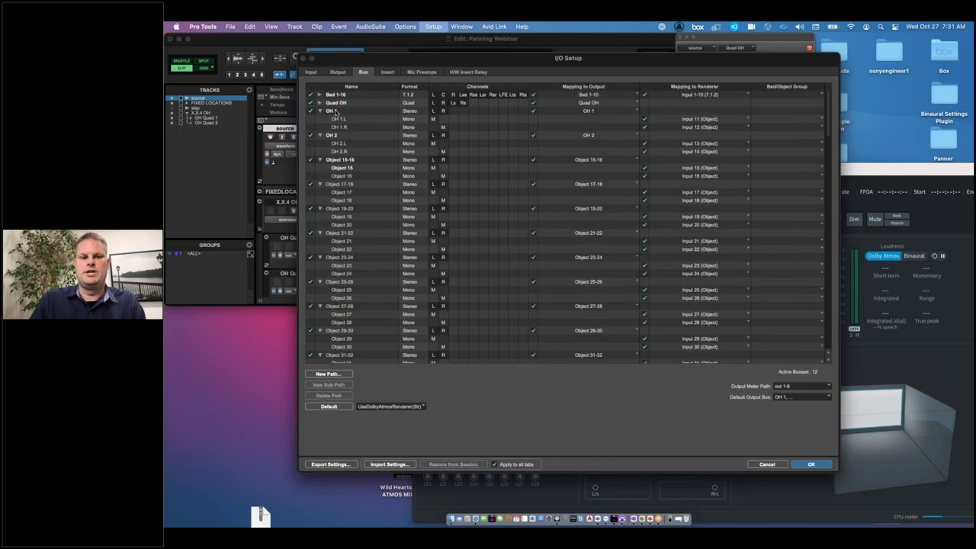
click(335, 111)
click(337, 135)
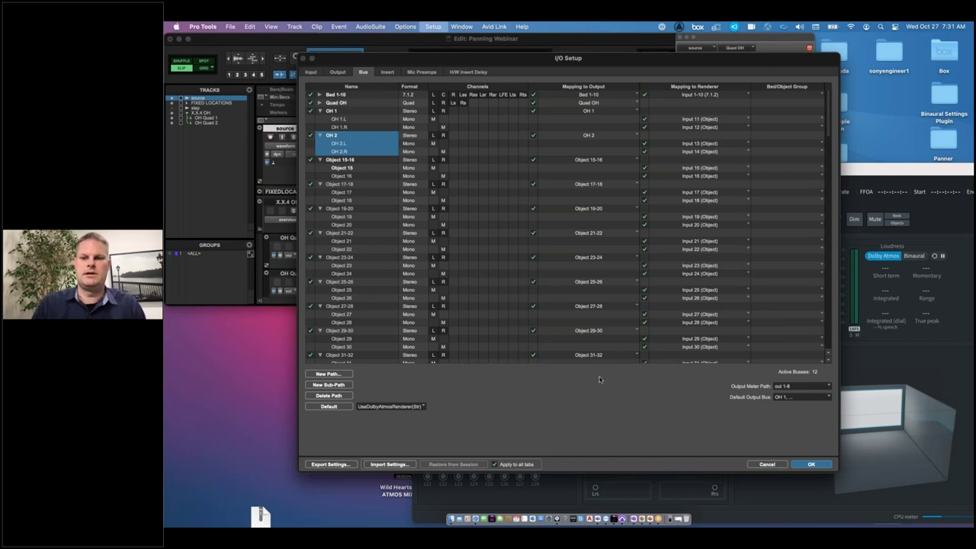
key(Return)
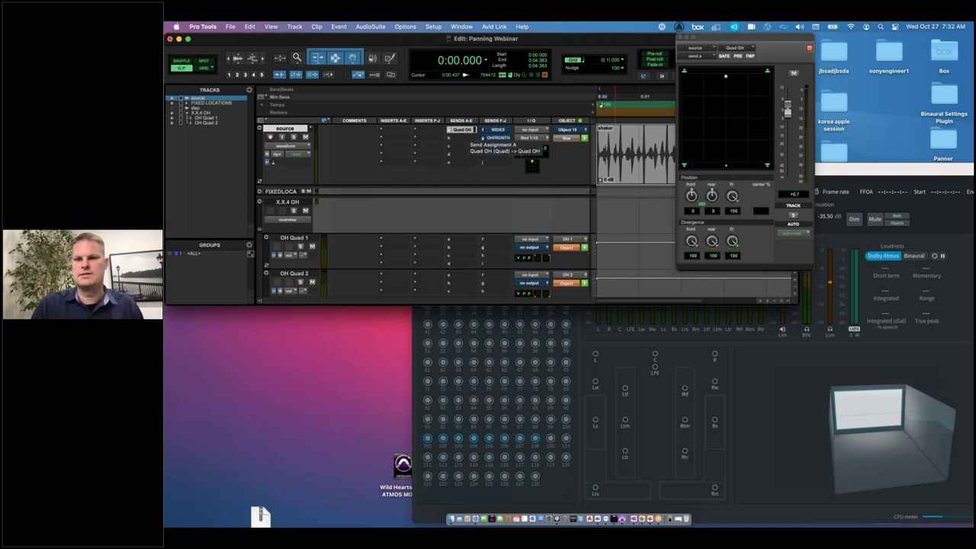
- Pan the Quad OH send away from the front and play back the source to audition the overhead movement
drag(726, 78, 726, 113)
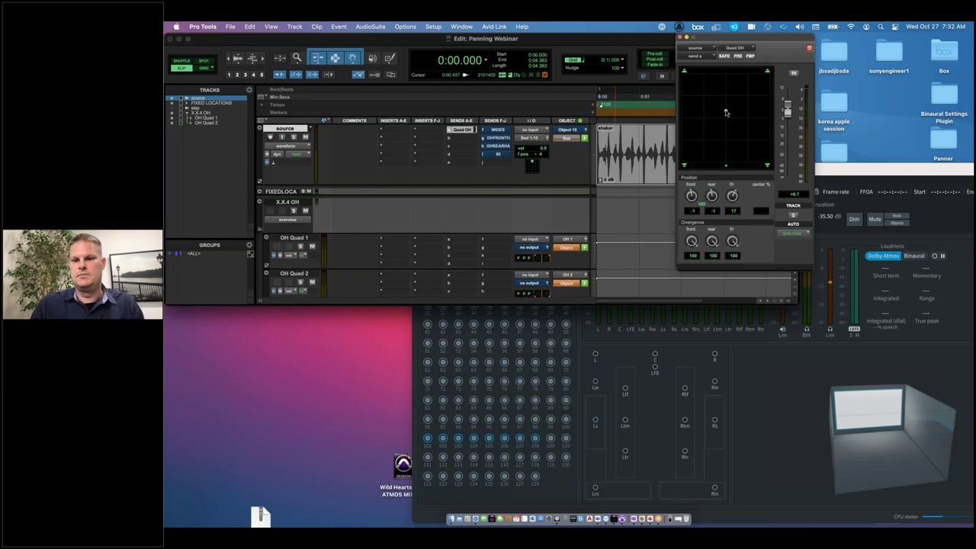
key(space)
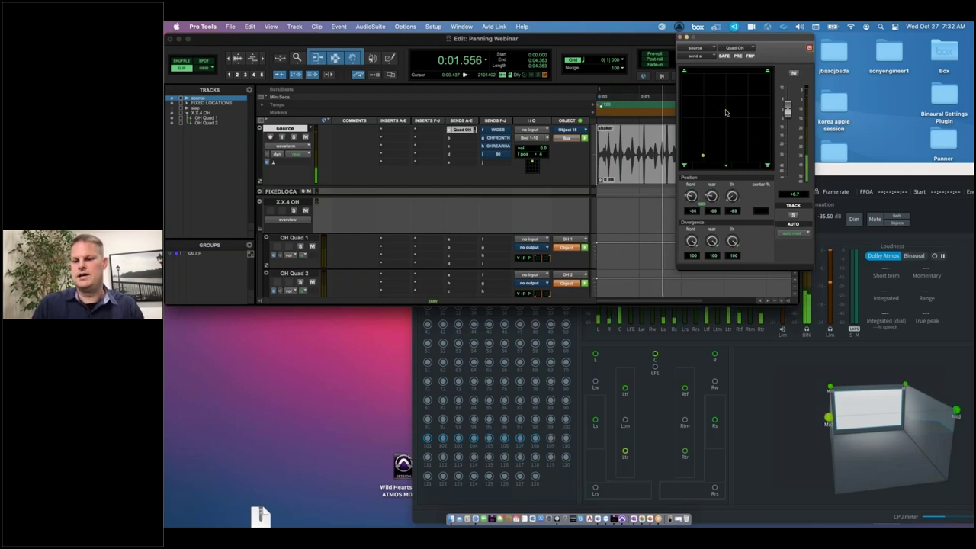